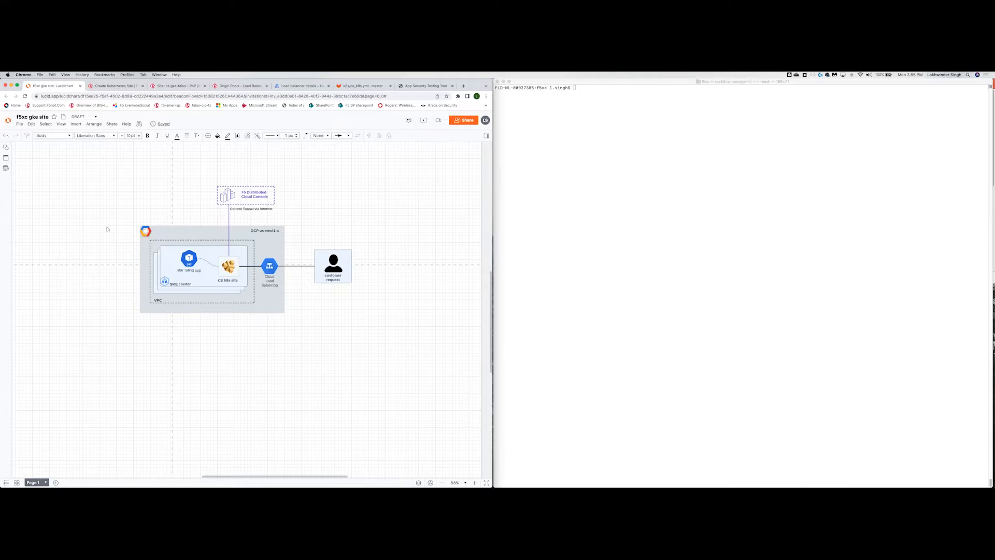
- Review the prerequisites and configuration workflow in the Create Kubernetes Site documentation
{"action": "left_click", "coordinate": [103, 87]}
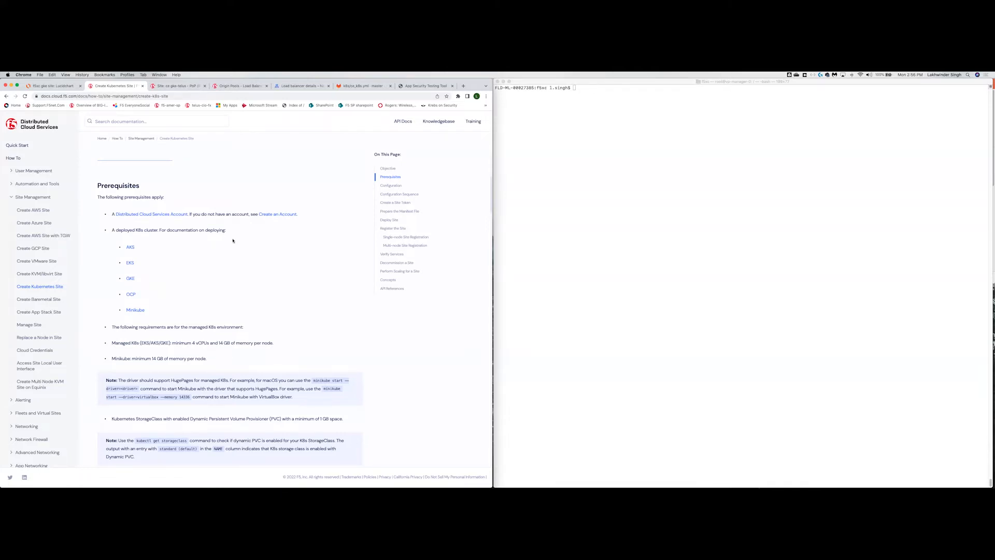
{"action": "scroll", "coordinate": [232, 285], "scroll_direction": "down", "scroll_amount": 4}
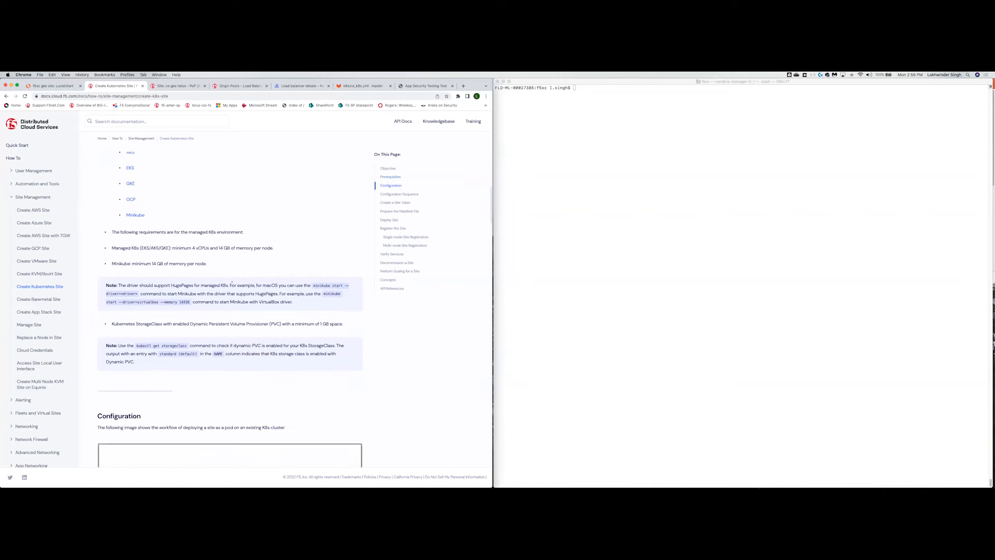
{"action": "scroll", "coordinate": [232, 284], "scroll_direction": "down", "scroll_amount": 10}
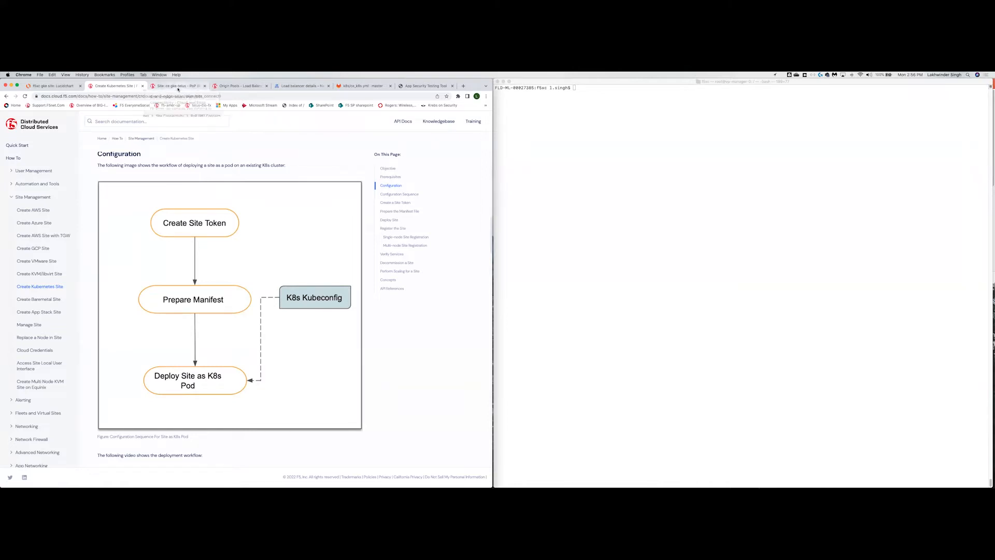
- Open the site tokens list under Cloud and Edge Sites and copy the UID of the ce-gke-f5xc token
{"action": "left_click", "coordinate": [178, 87]}
{"action": "left_click", "coordinate": [32, 138]}
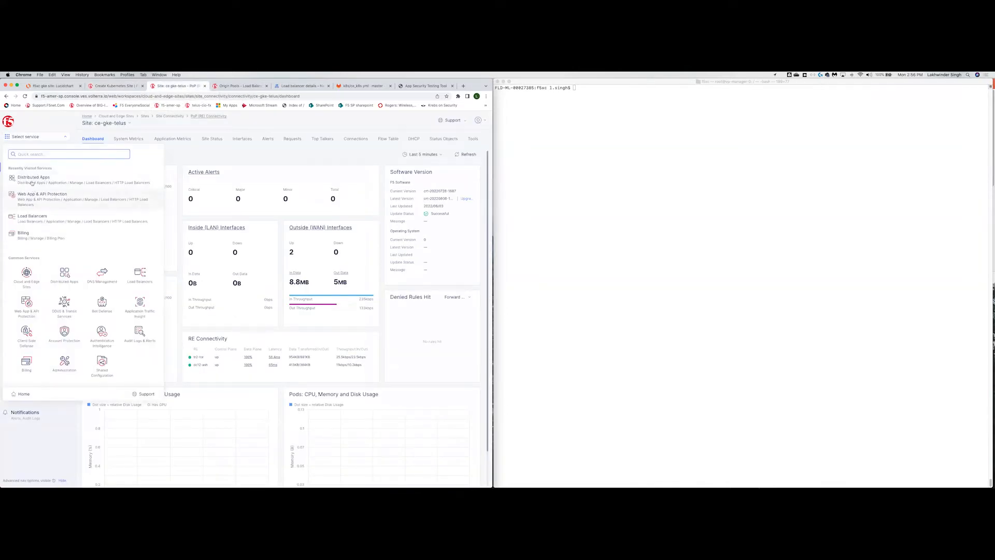
{"action": "left_click", "coordinate": [32, 284]}
{"action": "mouse_move", "coordinate": [32, 324]}
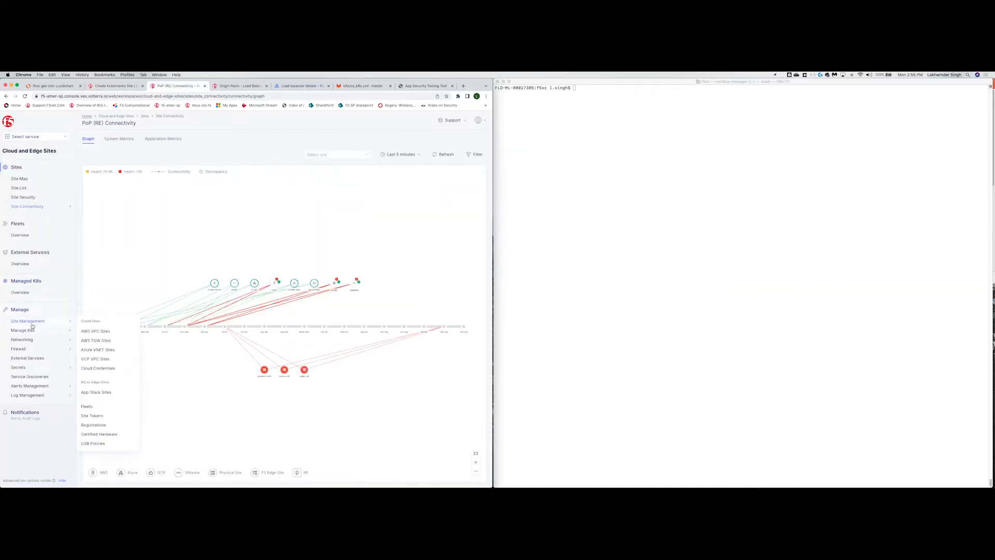
{"action": "left_click", "coordinate": [94, 416]}
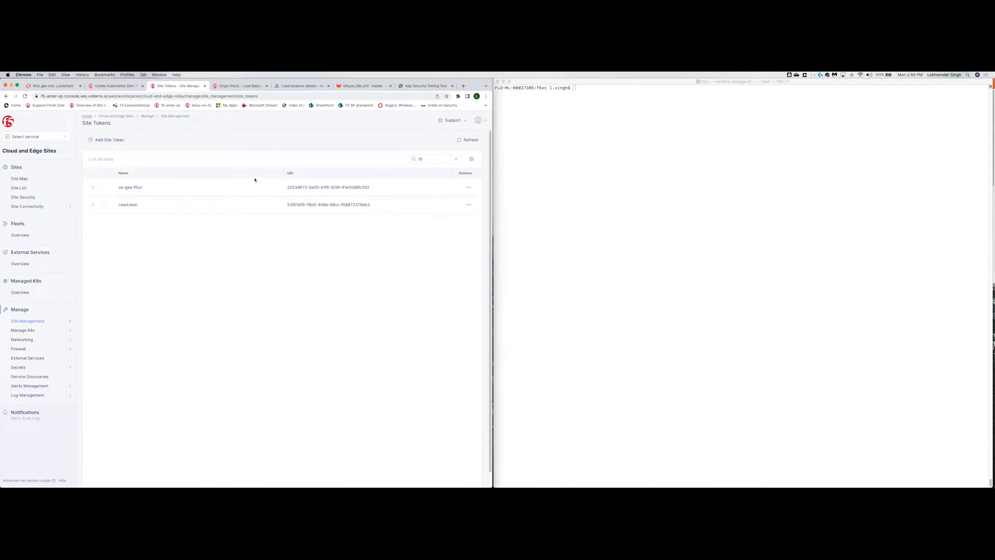
{"action": "triple_click", "coordinate": [312, 187]}
{"action": "key", "text": "super+c"}
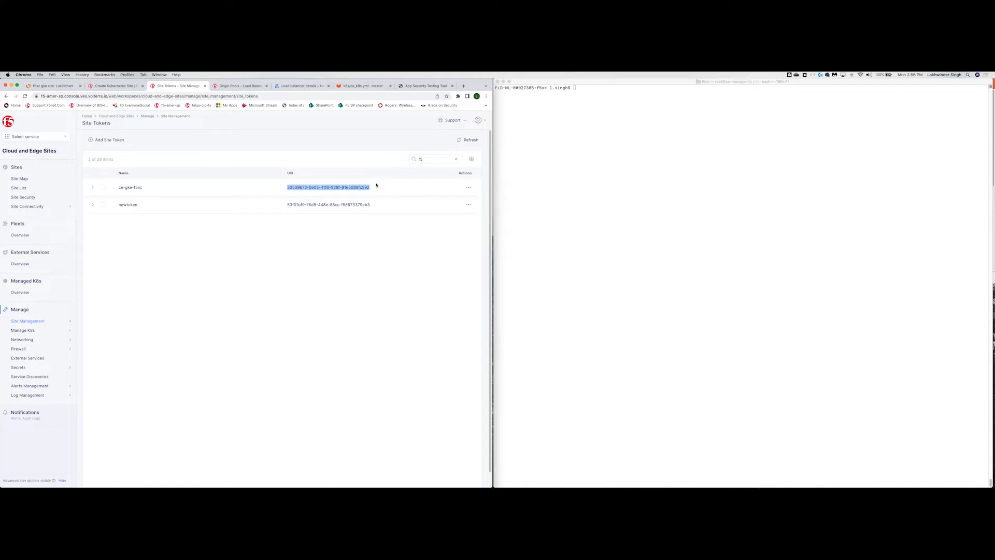
- Open the ce_k8s.yml manifest on GitLab and examine its Namespace definition
{"action": "left_click", "coordinate": [357, 86]}
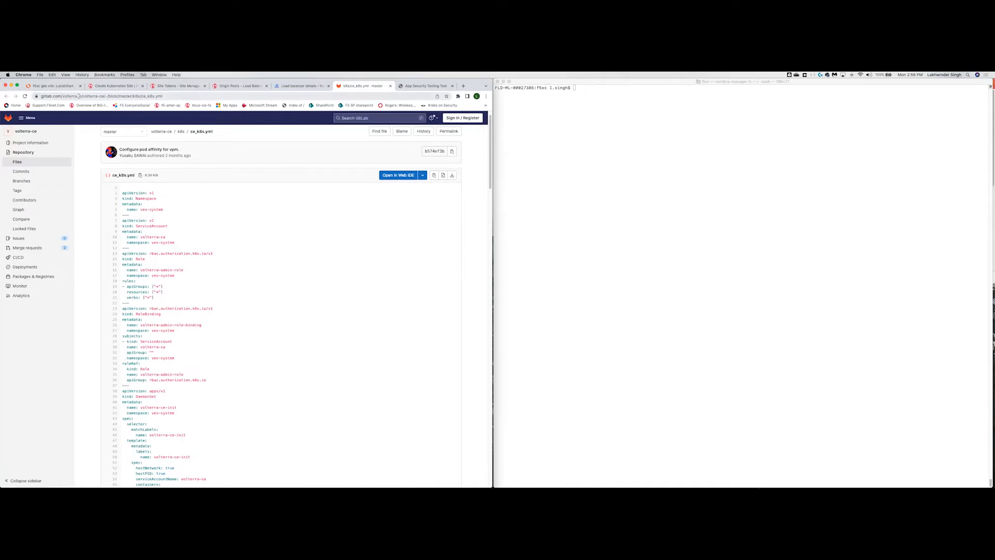
{"action": "scroll", "coordinate": [192, 184], "scroll_direction": "down", "scroll_amount": 2}
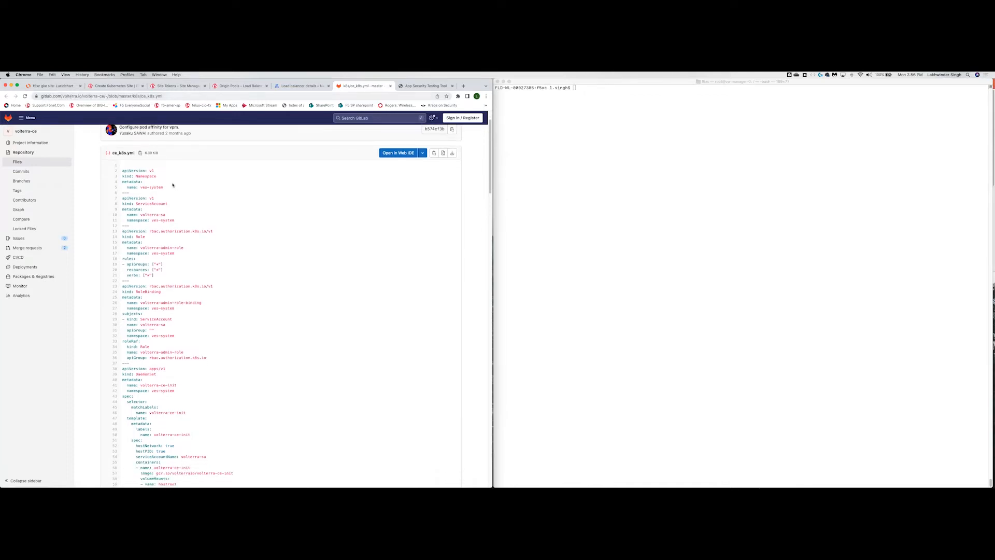
{"action": "left_click_drag", "start_coordinate": [135, 177], "coordinate": [157, 176]}
{"action": "scroll", "coordinate": [152, 193], "scroll_direction": "down", "scroll_amount": 1}
{"action": "scroll", "coordinate": [176, 198], "scroll_direction": "down", "scroll_amount": 6}
- Examine the manifest's vpm-cfg ConfigMap, checking the cluster name and token placeholders that need changing
{"action": "scroll", "coordinate": [145, 294], "scroll_direction": "down", "scroll_amount": 15}
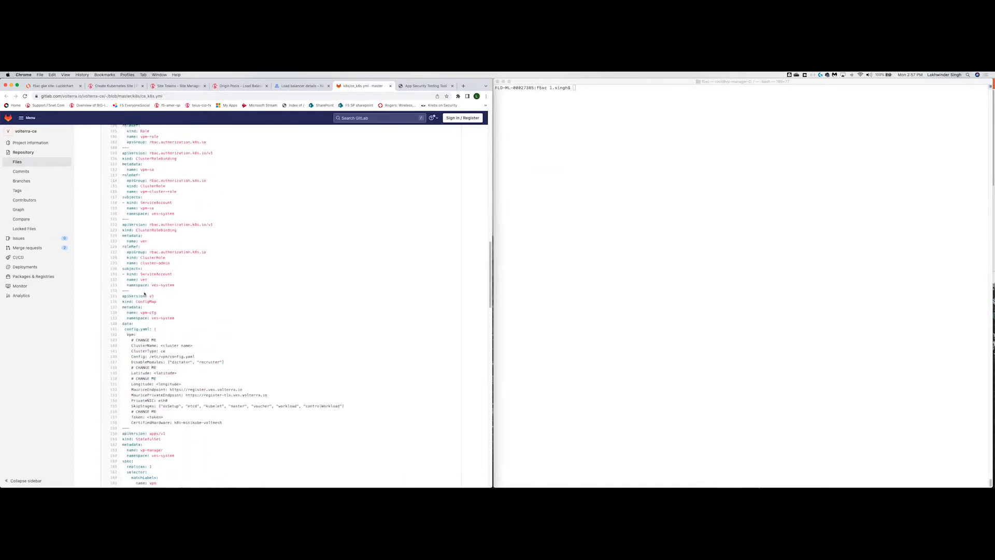
{"action": "scroll", "coordinate": [145, 295], "scroll_direction": "down", "scroll_amount": 2}
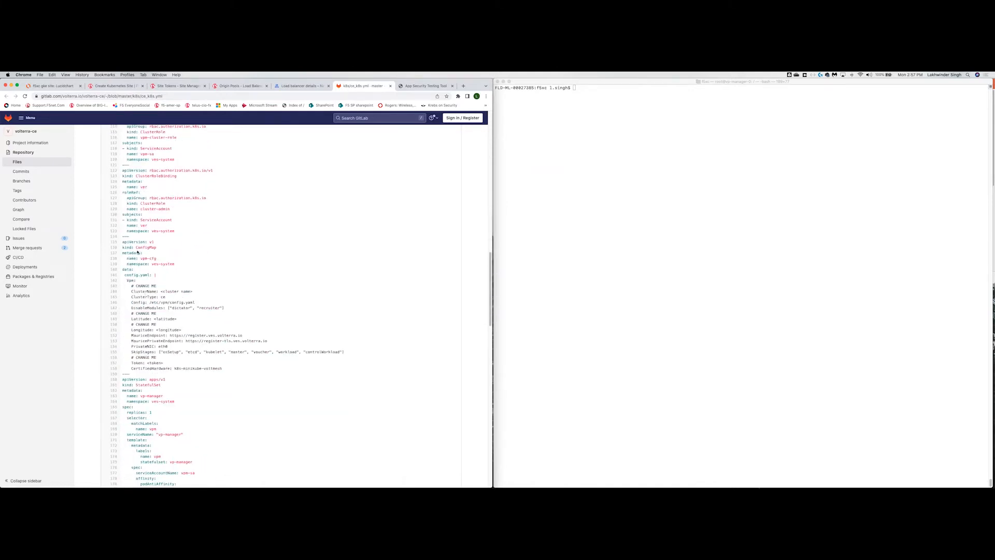
{"action": "left_click_drag", "start_coordinate": [136, 248], "coordinate": [166, 250]}
{"action": "left_click", "coordinate": [166, 250]}
{"action": "left_click_drag", "start_coordinate": [163, 290], "coordinate": [195, 293]}
{"action": "scroll", "coordinate": [163, 315], "scroll_direction": "down", "scroll_amount": 1}
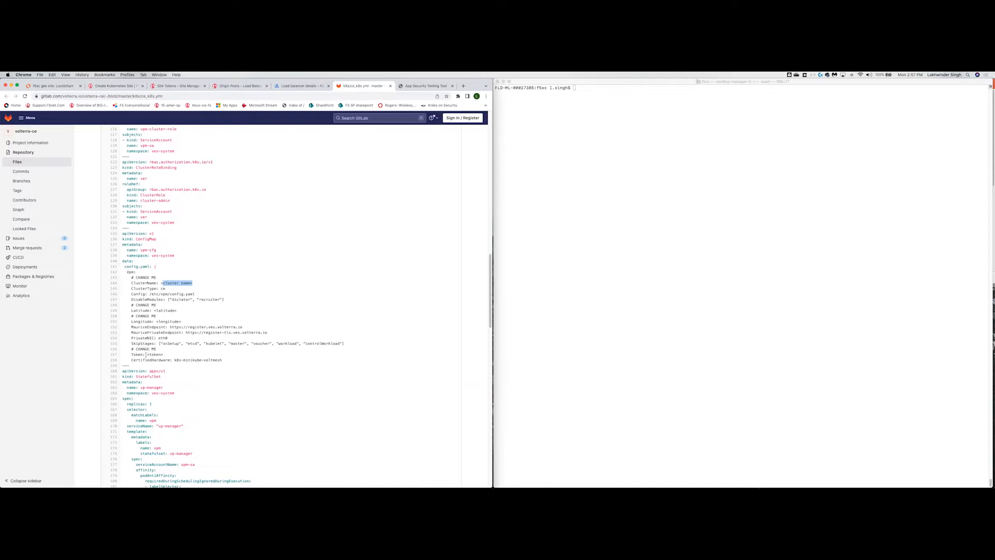
{"action": "left_click_drag", "start_coordinate": [148, 355], "coordinate": [163, 355]}
{"action": "scroll", "coordinate": [210, 341], "scroll_direction": "down", "scroll_amount": 5}
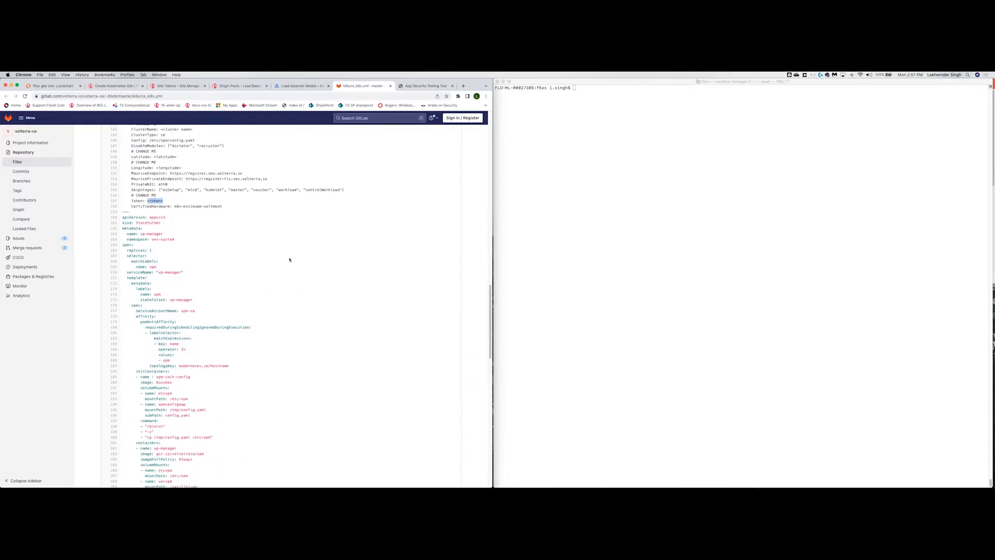
{"action": "left_click", "coordinate": [368, 215]}
{"action": "scroll", "coordinate": [329, 217], "scroll_direction": "up", "scroll_amount": 1}
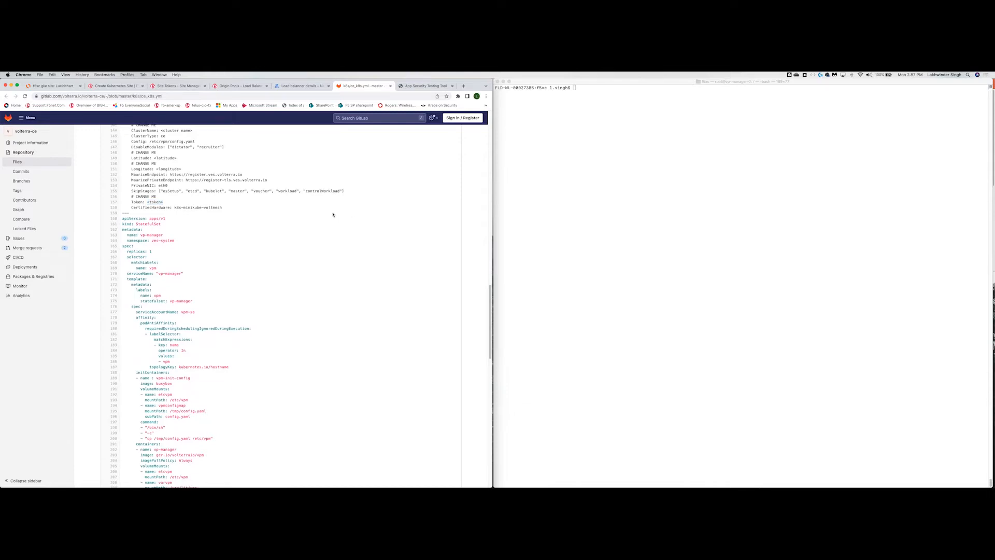
- List the pods in the ves-system namespace with kubectl in the terminal and check the ver-0 pod's readiness
{"action": "left_click", "coordinate": [631, 176]}
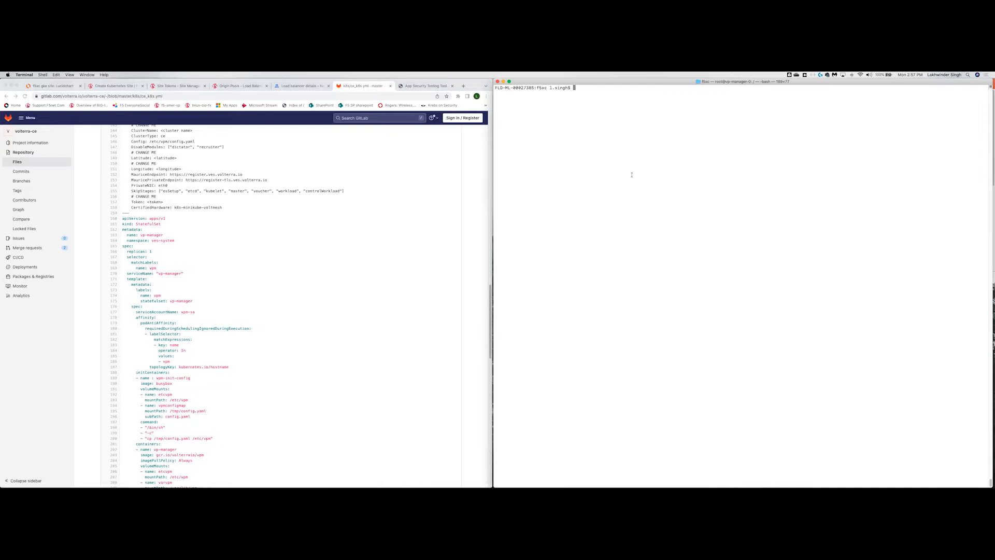
{"action": "type", "text": "kubectl get pods -n ves-system"}
{"action": "key", "text": "Return"}
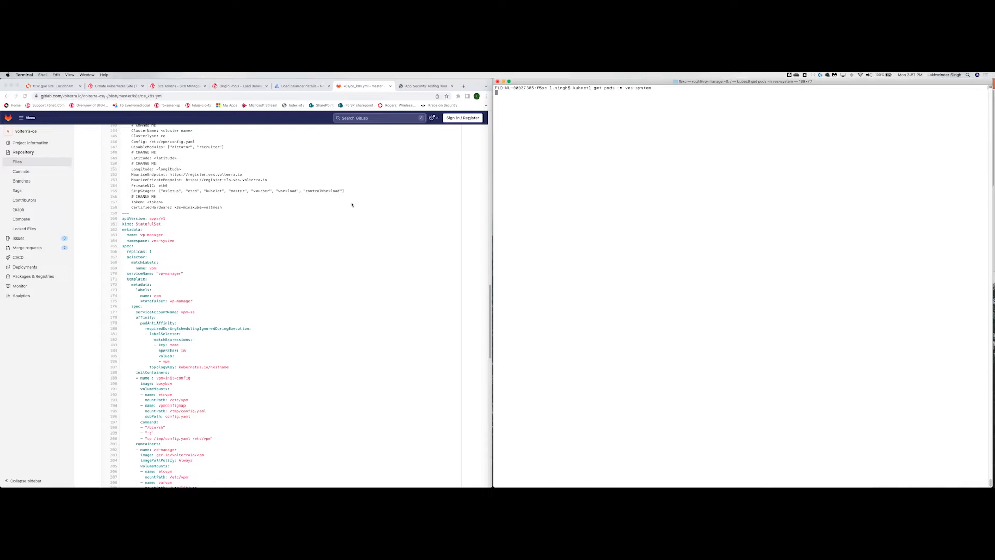
{"action": "left_click_drag", "start_coordinate": [663, 129], "coordinate": [497, 89]}
{"action": "left_click", "coordinate": [507, 108]}
{"action": "double_click", "coordinate": [509, 108]}
{"action": "left_click_drag", "start_coordinate": [572, 109], "coordinate": [587, 109]}
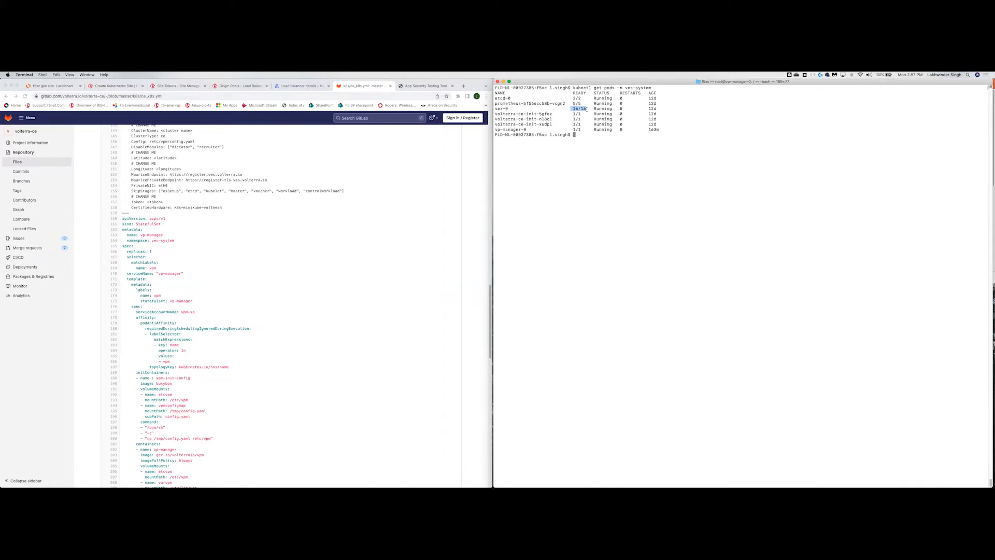
- List the default namespace's pods with kubectl and locate the star-ratings-app pod
{"action": "type", "text": "kubectl get pods"}
{"action": "key", "text": "Return"}
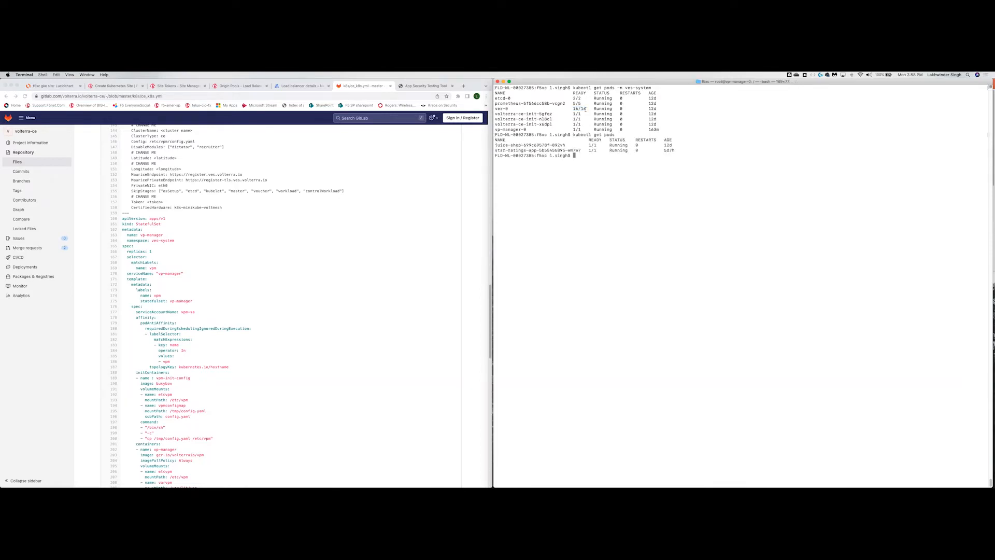
{"action": "left_click_drag", "start_coordinate": [577, 150], "coordinate": [496, 147]}
{"action": "left_click", "coordinate": [505, 150]}
- Return to the Distributed Apps origin pools page in the browser and start a new origin pool named star-demo
{"action": "left_click", "coordinate": [183, 87]}
{"action": "left_click", "coordinate": [229, 86]}
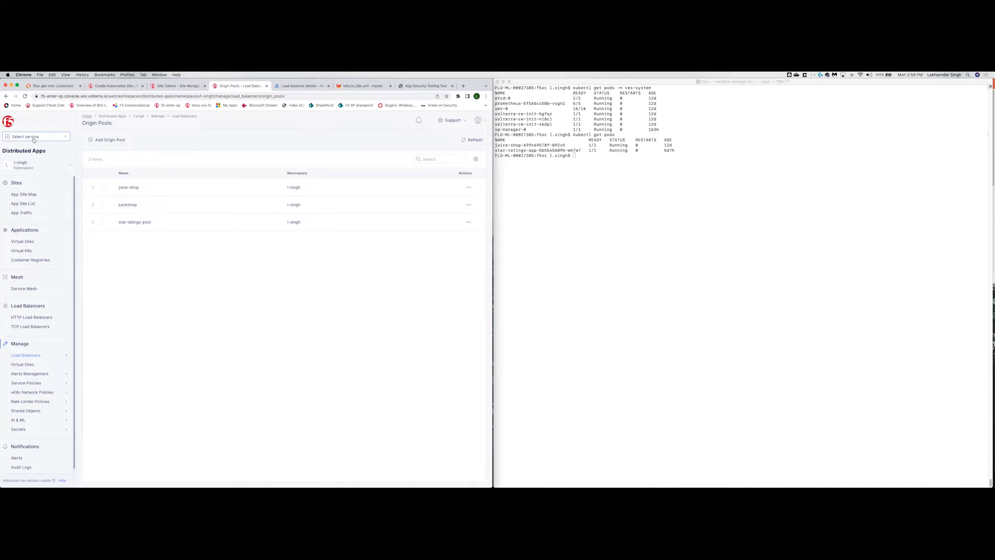
{"action": "left_click", "coordinate": [34, 138]}
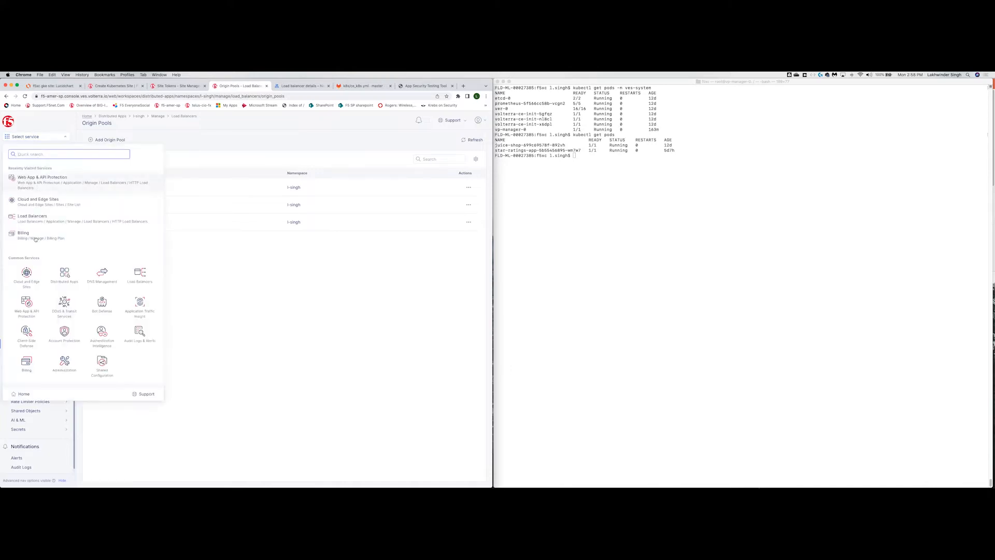
{"action": "left_click", "coordinate": [38, 145]}
{"action": "mouse_move", "coordinate": [36, 358]}
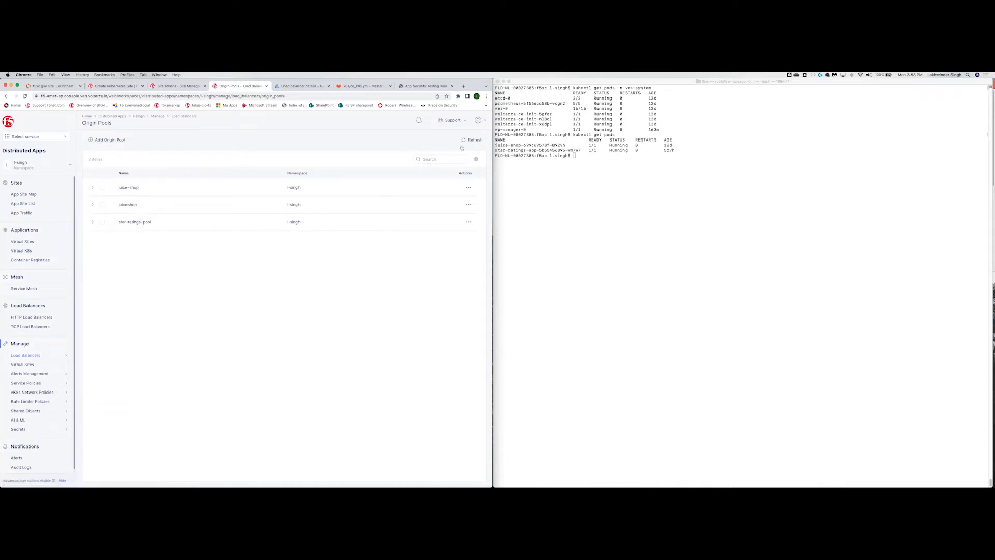
{"action": "left_click", "coordinate": [106, 140]}
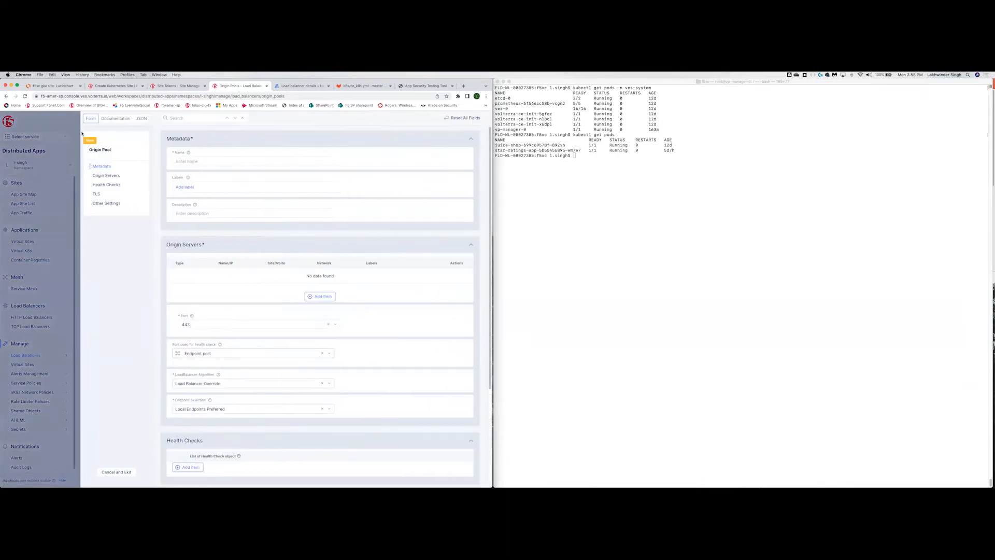
{"action": "left_click", "coordinate": [197, 162]}
{"action": "type", "text": "star-demo"}
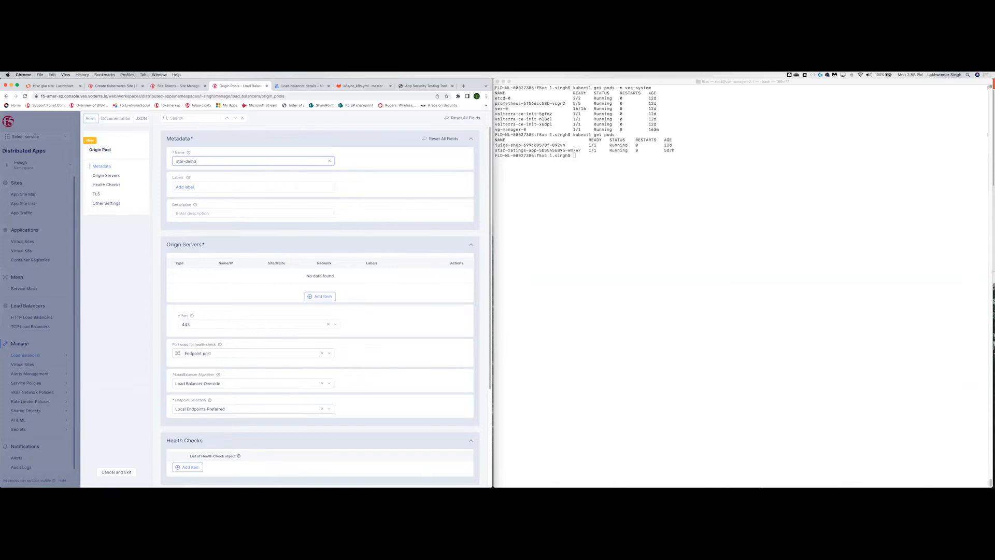
- Add an origin server to the pool with the type K8s Service Name of Origin Server on given Sites
{"action": "left_click", "coordinate": [310, 293]}
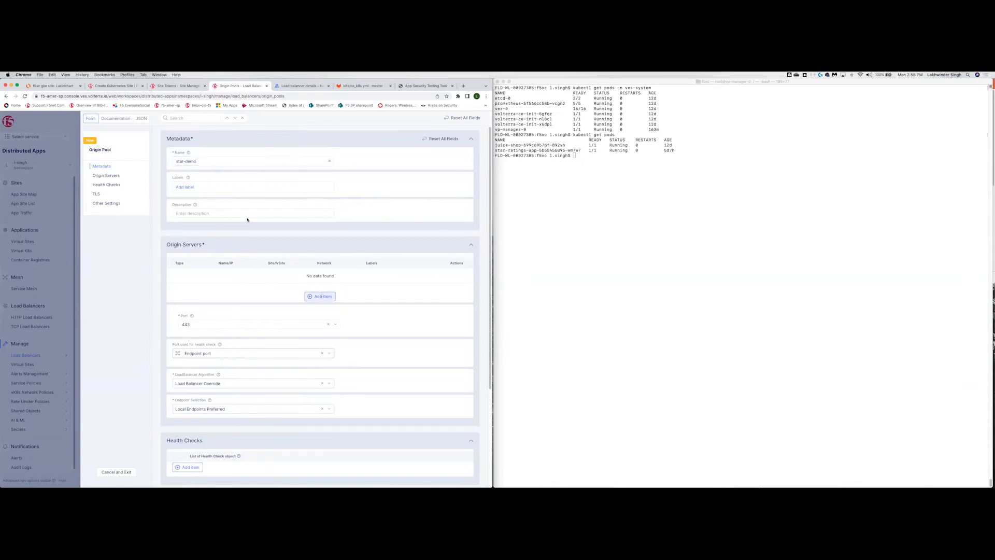
{"action": "left_click", "coordinate": [194, 162]}
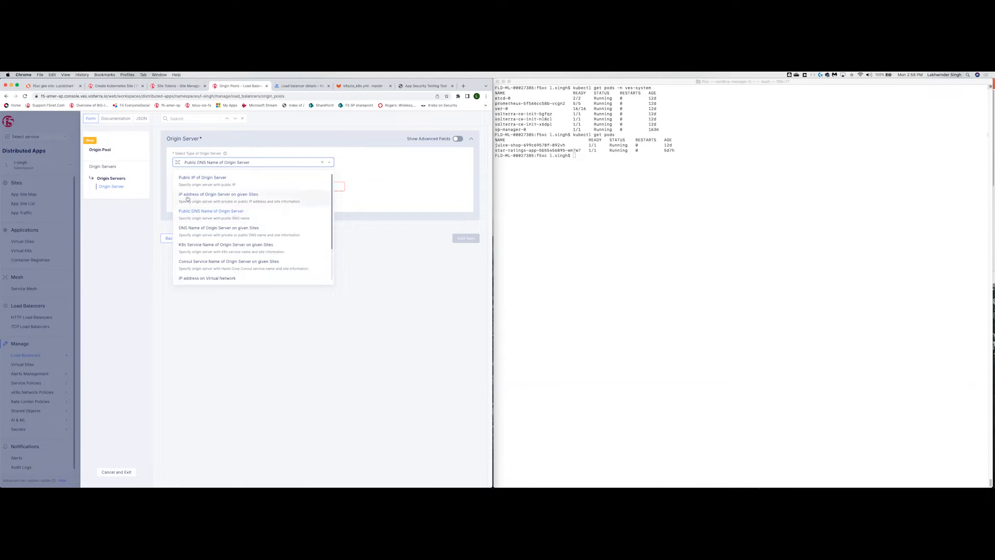
{"action": "scroll", "coordinate": [230, 205], "scroll_direction": "down", "scroll_amount": 3}
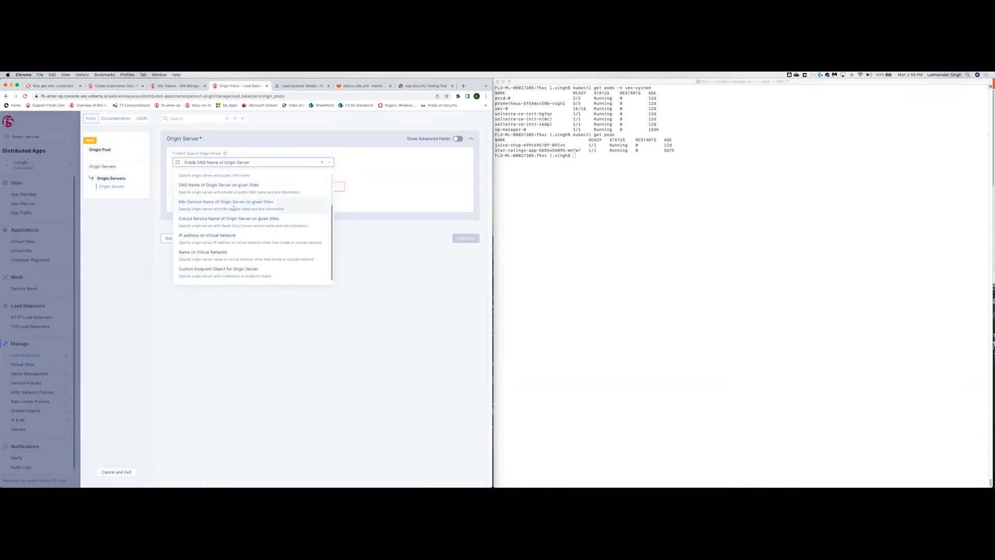
{"action": "left_click", "coordinate": [238, 207]}
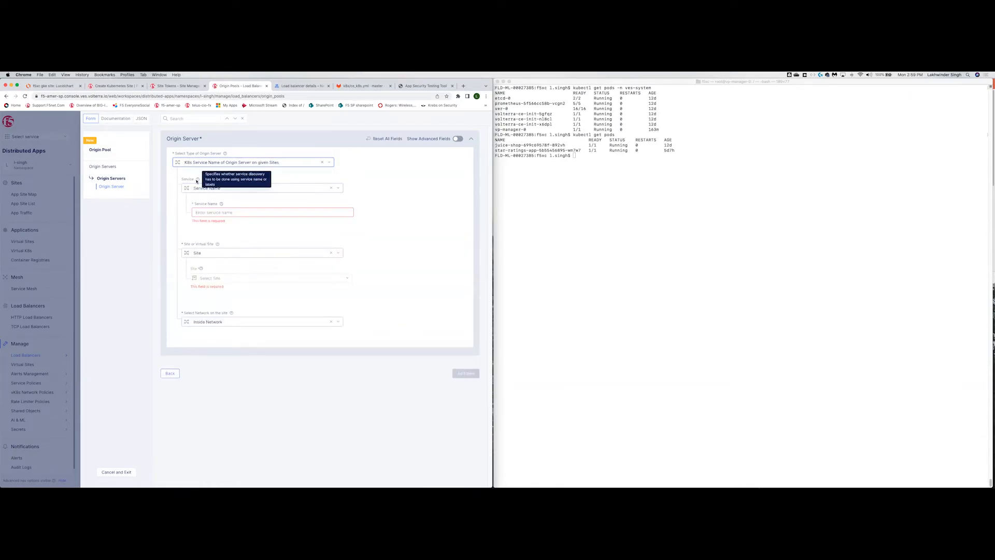
- List the Kubernetes services in the terminal with kubectl get svc
{"action": "left_click", "coordinate": [516, 213]}
{"action": "type", "text": "kubecty"}
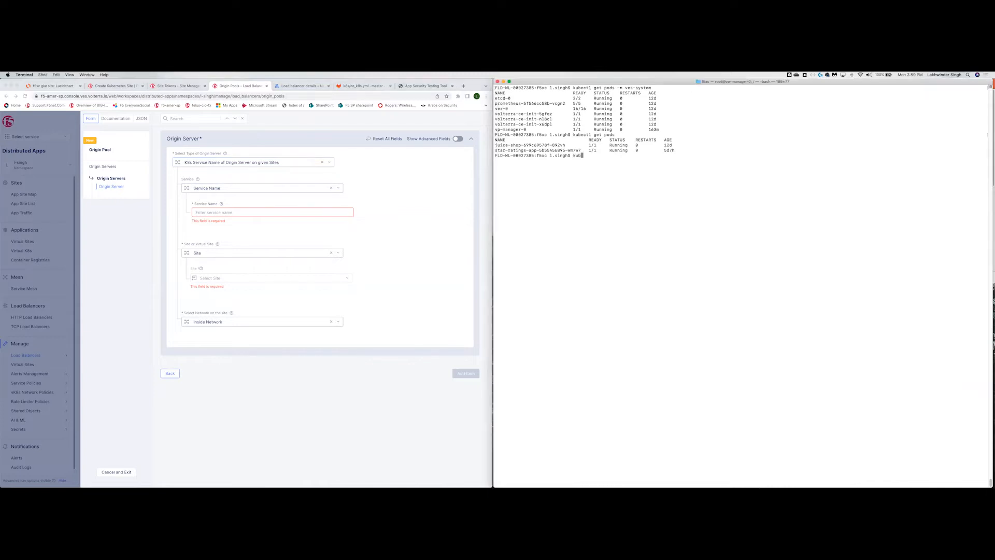
{"action": "key", "text": "BackSpace"}
{"action": "type", "text": "l get sv"}
{"action": "type", "text": "c"}
{"action": "key", "text": "Return"}
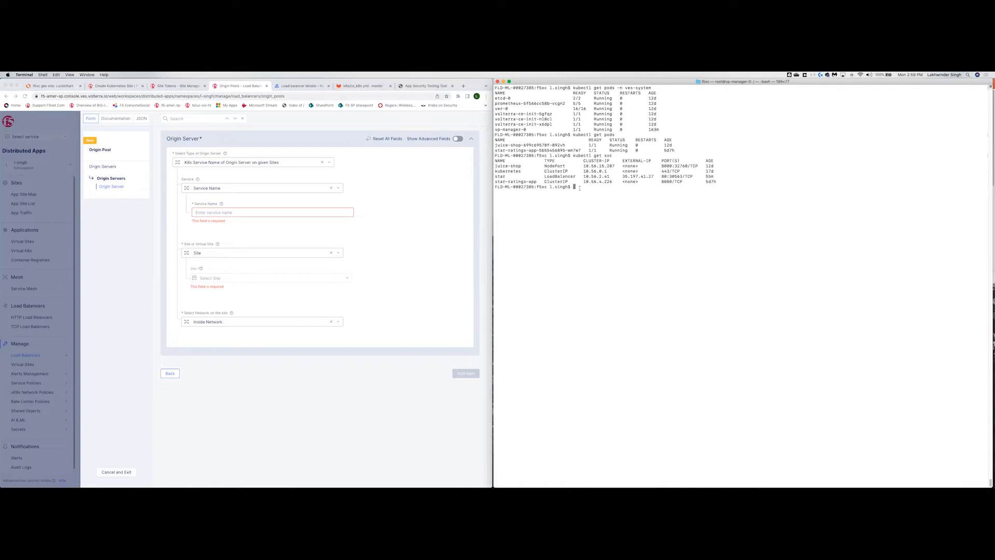
- Copy the star-ratings-app service name from the terminal and set the origin server's service name to star-ratings-app.default
{"action": "left_click_drag", "start_coordinate": [537, 182], "coordinate": [488, 183]}
{"action": "key", "text": "super+c"}
{"action": "left_click", "coordinate": [159, 211]}
{"action": "left_click", "coordinate": [310, 211]}
{"action": "key", "text": "super+v"}
{"action": "type", "text": ".default"}
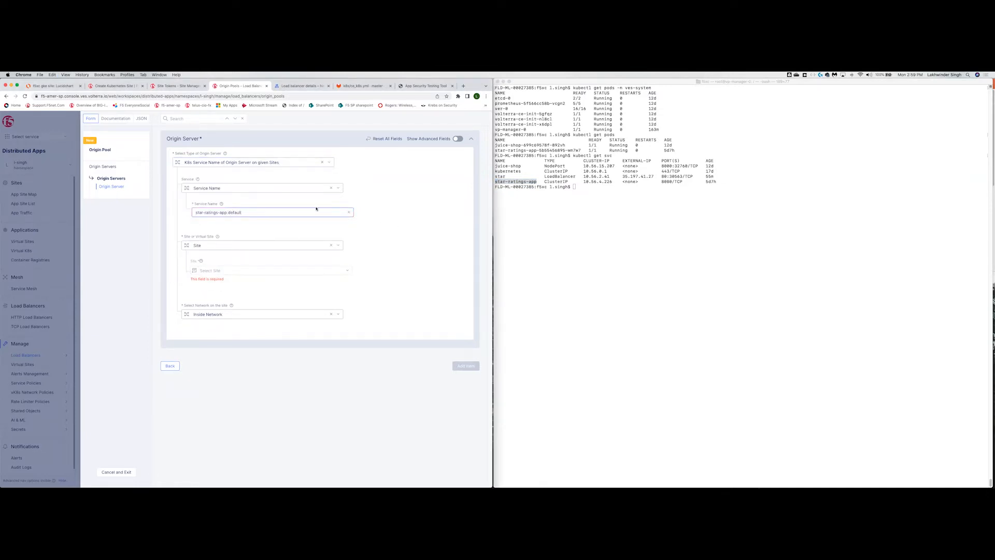
{"action": "left_click_drag", "start_coordinate": [228, 212], "coordinate": [243, 212]}
{"action": "left_click_drag", "start_coordinate": [195, 212], "coordinate": [242, 213]}
{"action": "left_click", "coordinate": [229, 212]}
- Select the ce-gke-telus site and Outside Network for the origin server, and add it to the pool
{"action": "left_click", "coordinate": [221, 271]}
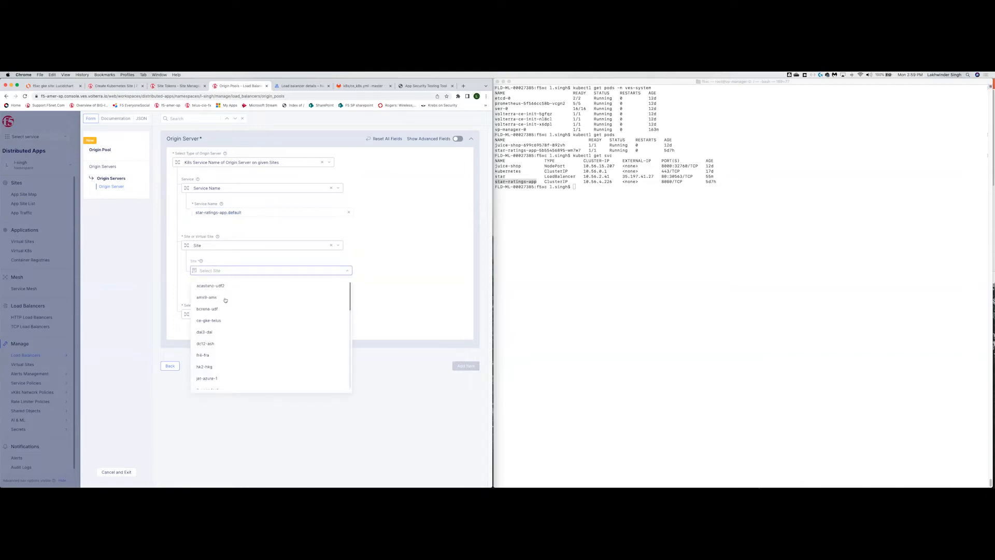
{"action": "left_click", "coordinate": [215, 321]}
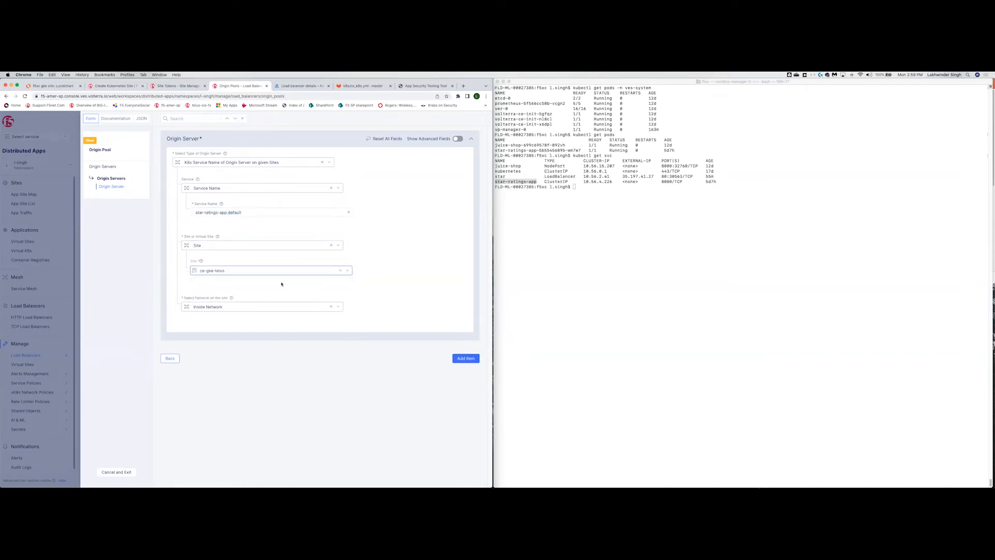
{"action": "left_click", "coordinate": [240, 307]}
{"action": "left_click", "coordinate": [217, 343]}
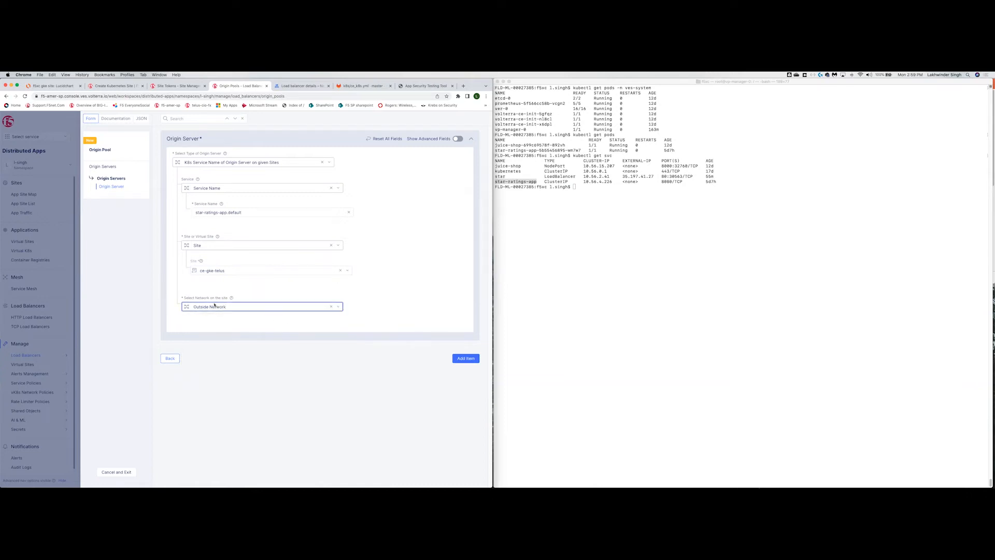
{"action": "left_click", "coordinate": [466, 359]}
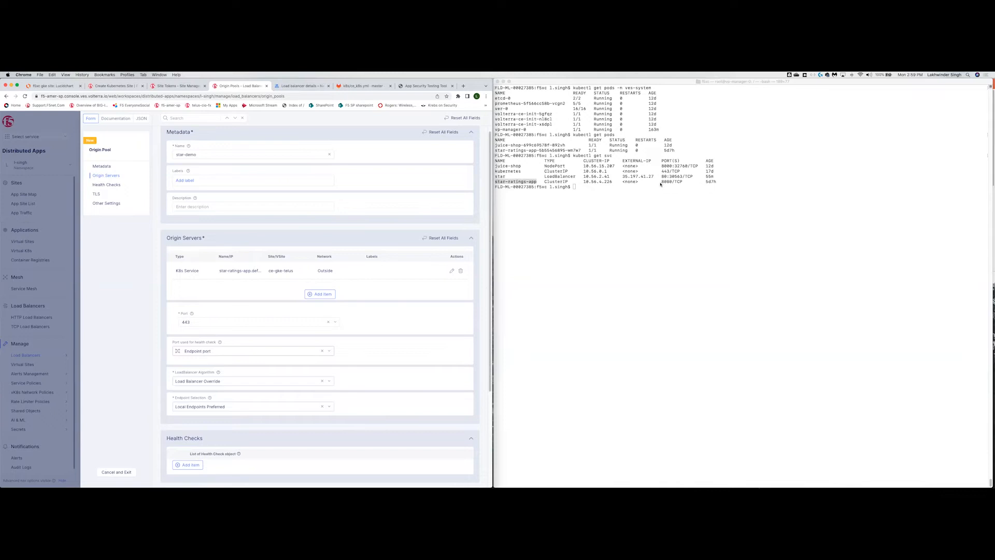
- Set the origin pool's port to 8080
{"action": "left_click", "coordinate": [193, 321]}
{"action": "double_click", "coordinate": [193, 322]}
{"action": "type", "text": "8080"}
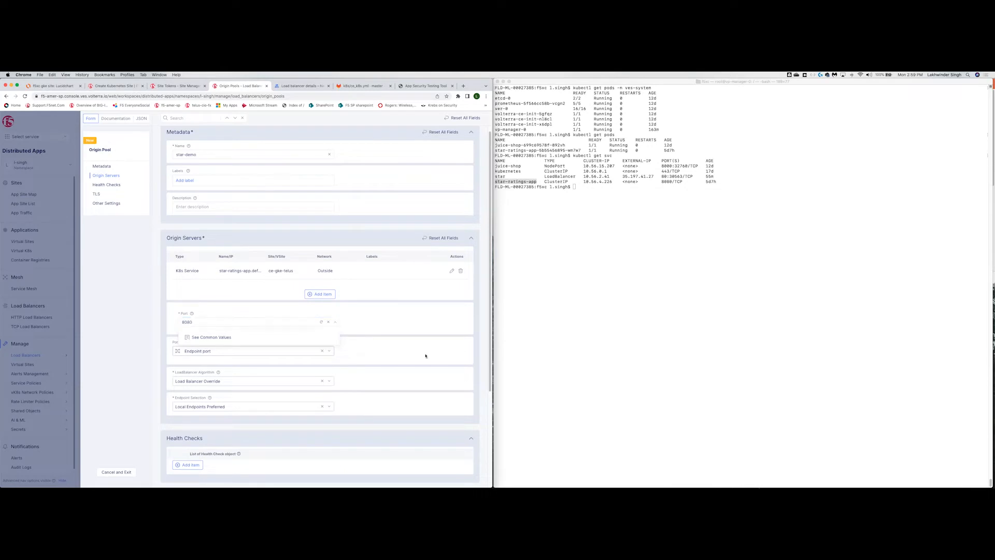
- Add the basic-http health check to the star-demo origin pool and save the pool
{"action": "scroll", "coordinate": [395, 337], "scroll_direction": "down", "scroll_amount": 5}
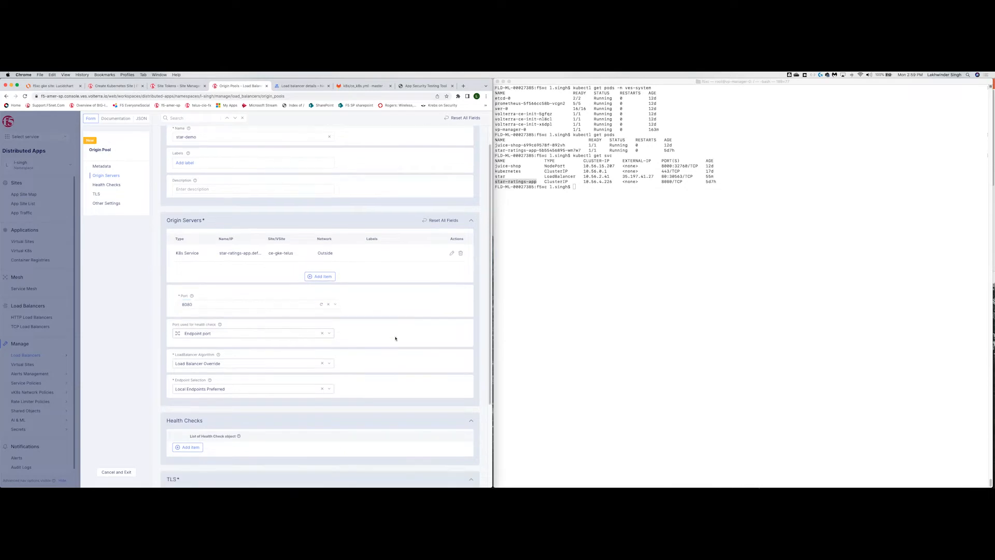
{"action": "left_click", "coordinate": [191, 348]}
{"action": "left_click", "coordinate": [228, 352]}
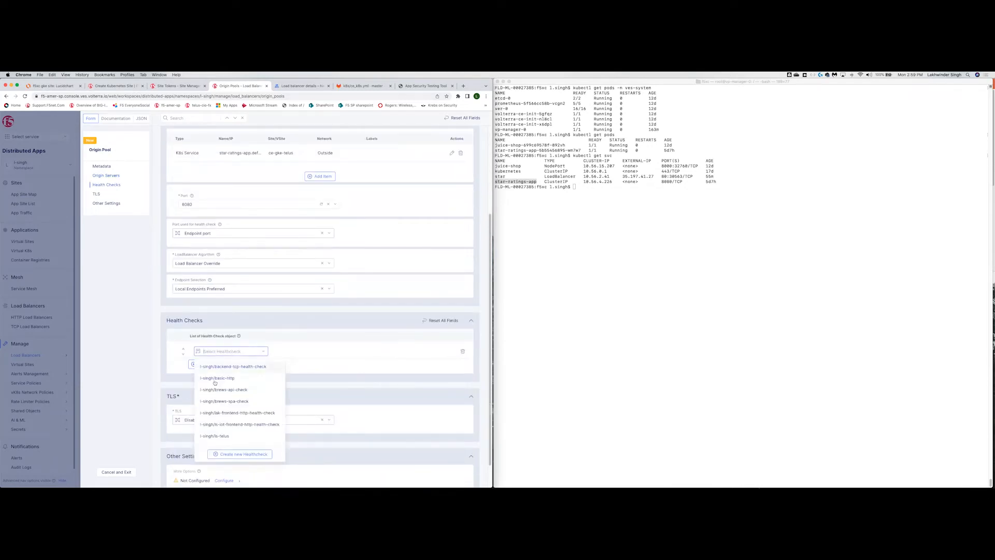
{"action": "left_click", "coordinate": [286, 375]}
{"action": "left_click", "coordinate": [252, 358]}
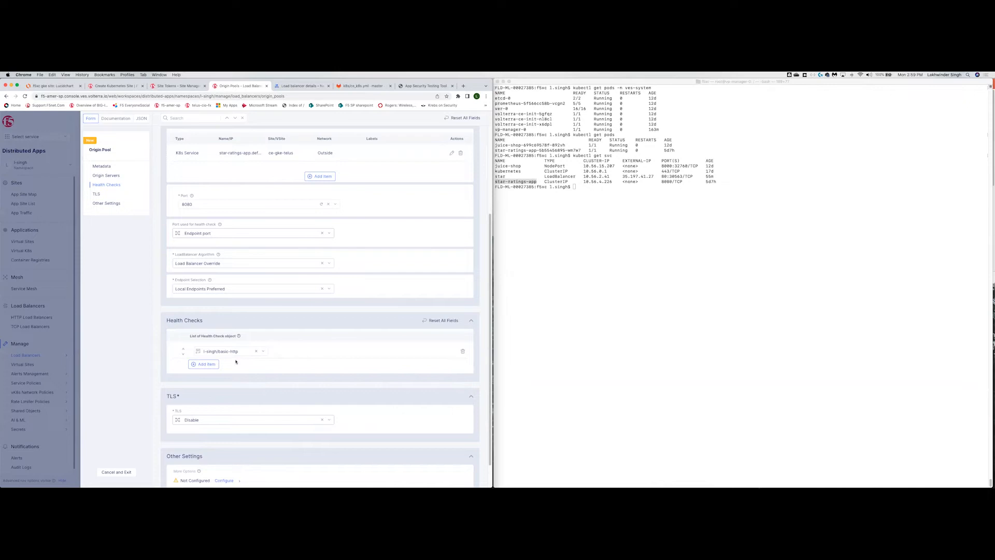
{"action": "scroll", "coordinate": [348, 350], "scroll_direction": "down", "scroll_amount": 1}
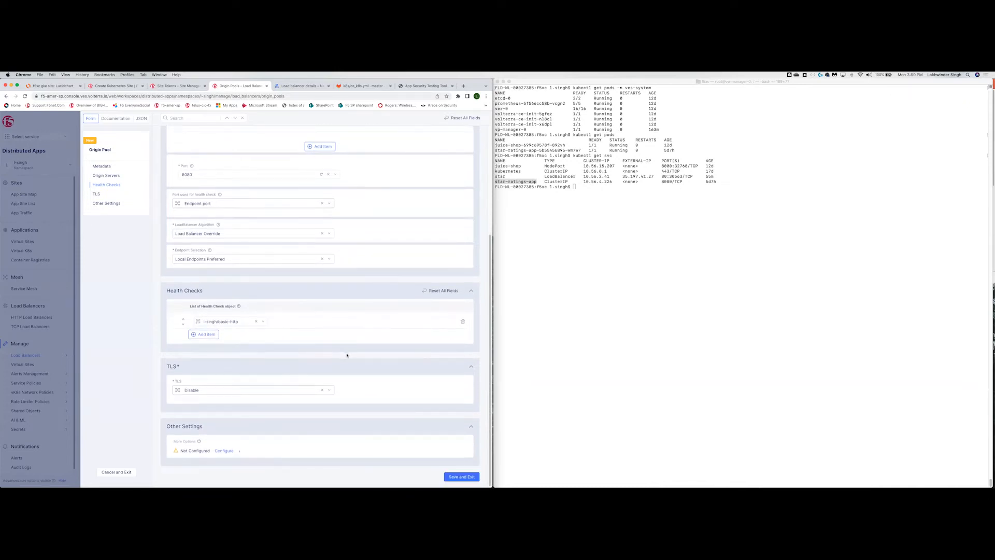
{"action": "left_click", "coordinate": [461, 476]}
- Rerun kubectl get svc in the terminal to check the services before creating a load balancer
{"action": "left_click", "coordinate": [626, 285]}
{"action": "key", "text": "Up"}
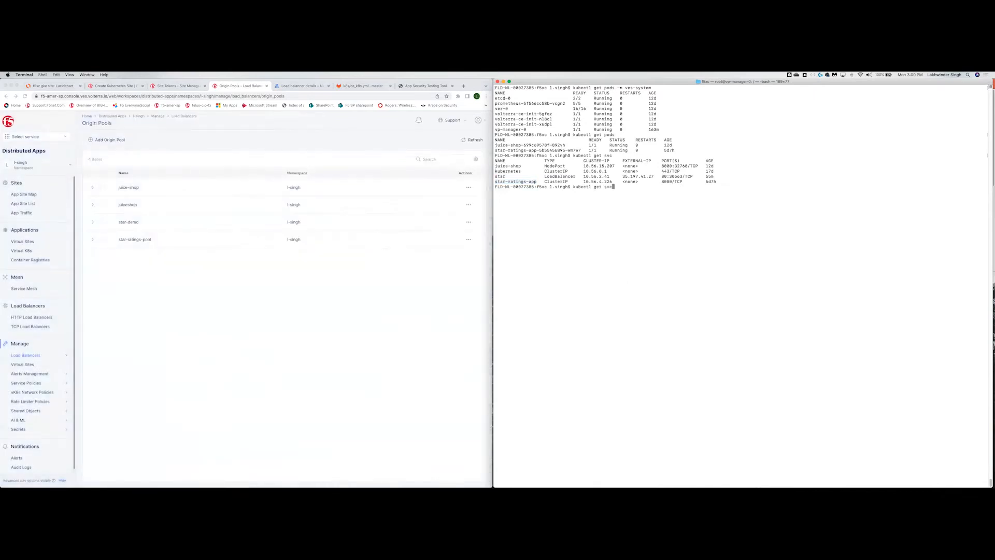
{"action": "key", "text": "Return"}
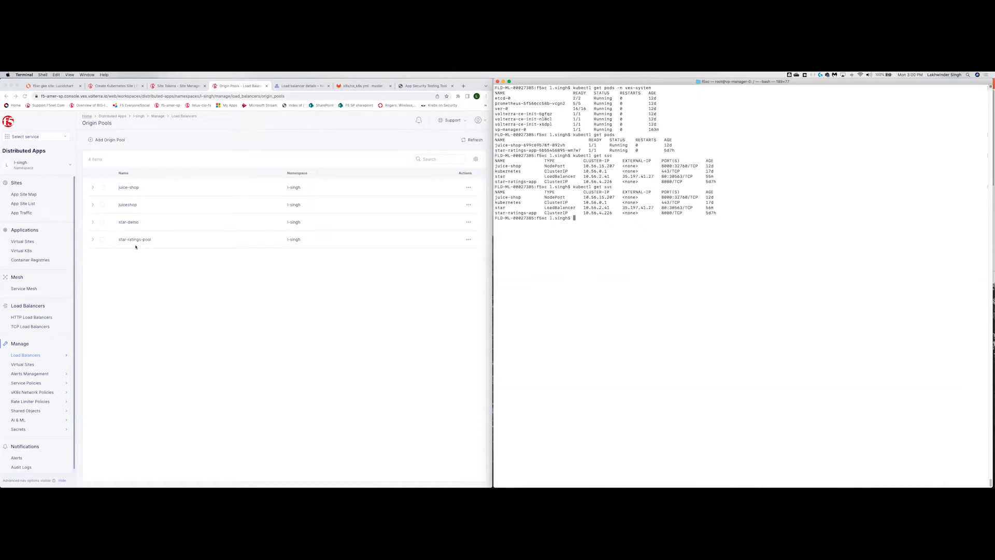
- Start a new HTTP load balancer in Distributed Cloud and name it star-demo
{"action": "left_click", "coordinate": [30, 360]}
{"action": "left_click", "coordinate": [86, 356]}
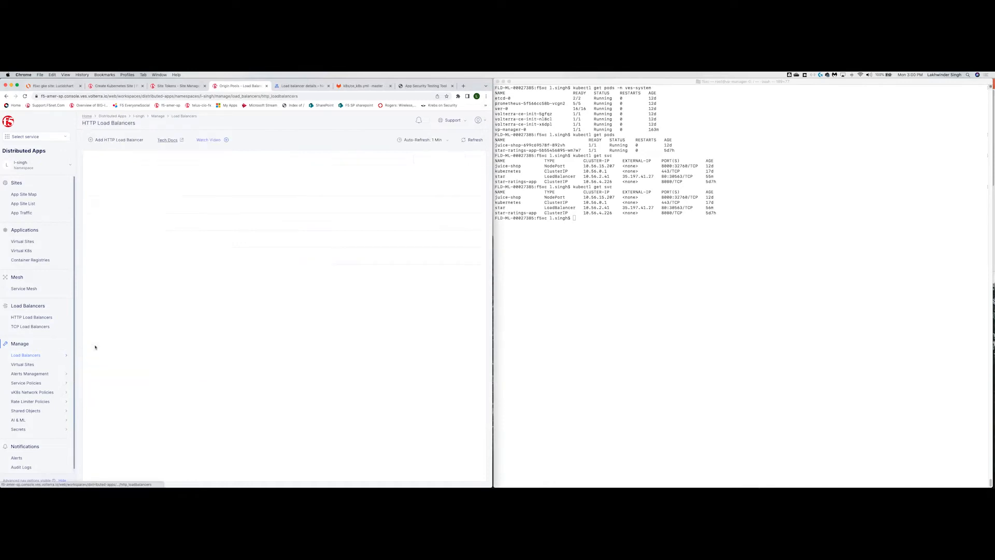
{"action": "left_click", "coordinate": [120, 141]}
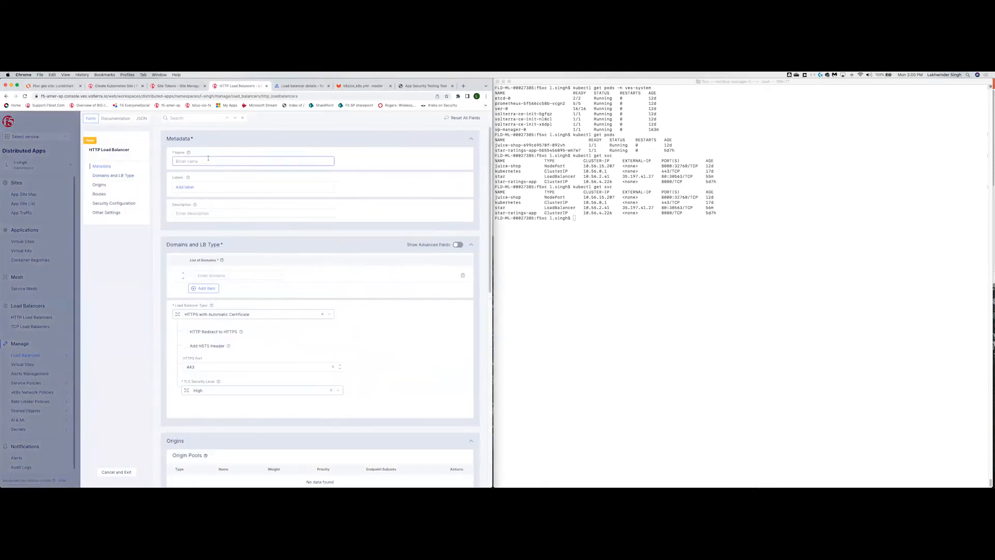
{"action": "type", "text": "star-demo"}
- Enter star-demo.kundalkanthi.com and star-demo.default as the load balancer's domains
{"action": "left_click", "coordinate": [226, 278]}
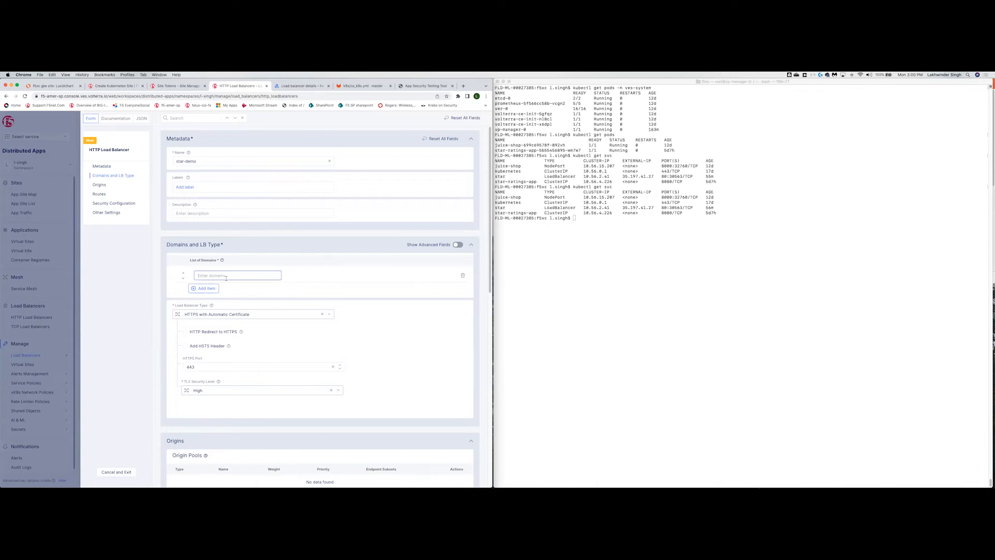
{"action": "type", "text": "star"}
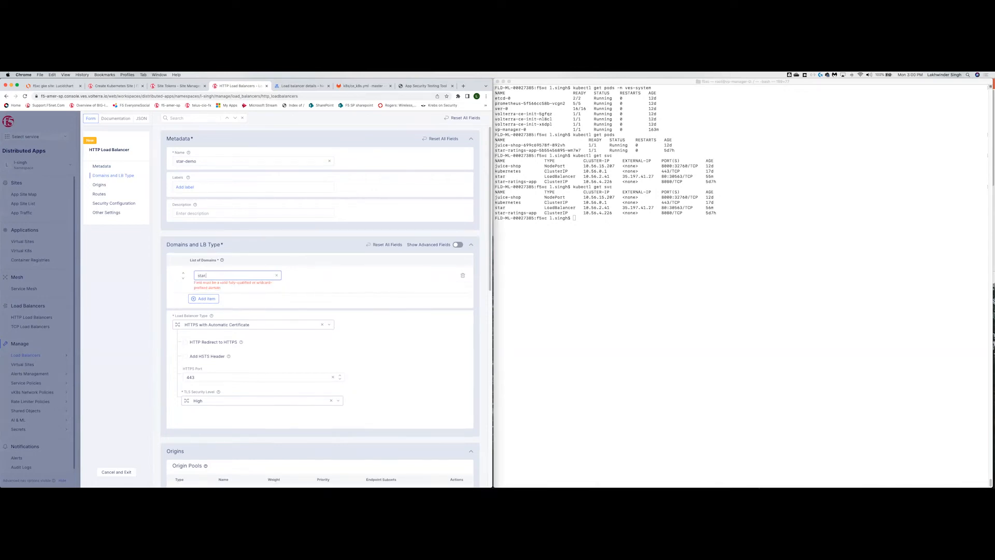
{"action": "type", "text": ".kundalkanthi.com"}
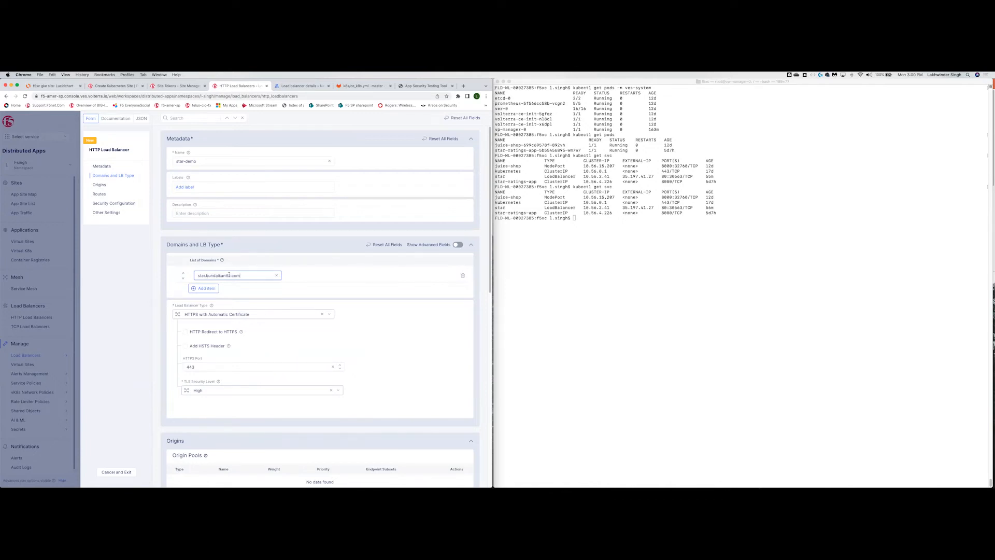
{"action": "left_click", "coordinate": [212, 289]}
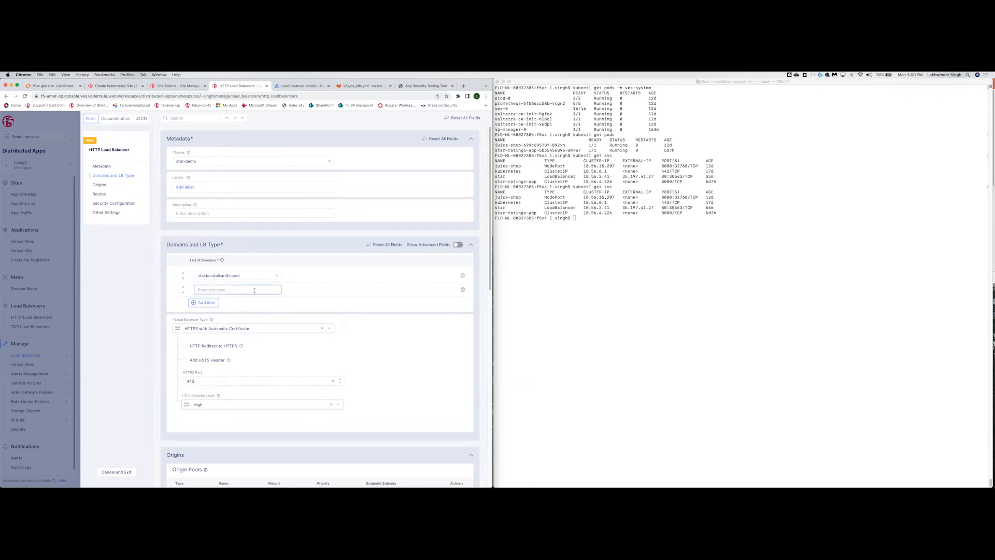
{"action": "left_click", "coordinate": [205, 276]}
{"action": "type", "text": "-demo"}
{"action": "left_click", "coordinate": [210, 289]}
{"action": "type", "text": "star-demo.defau"}
{"action": "left_click", "coordinate": [274, 310]}
- Change the load balancer type to HTTP
{"action": "scroll", "coordinate": [267, 306], "scroll_direction": "down", "scroll_amount": 3}
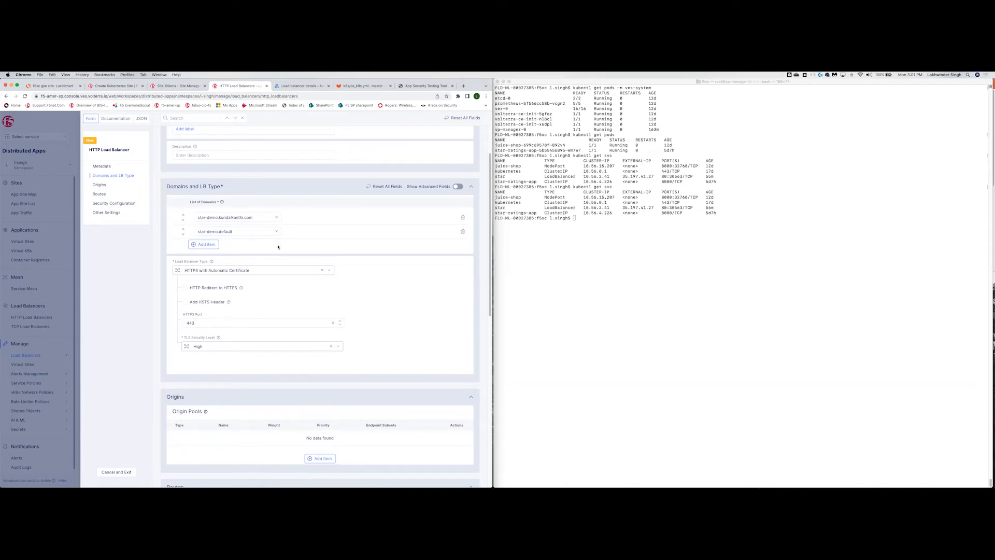
{"action": "scroll", "coordinate": [280, 250], "scroll_direction": "down", "scroll_amount": 1}
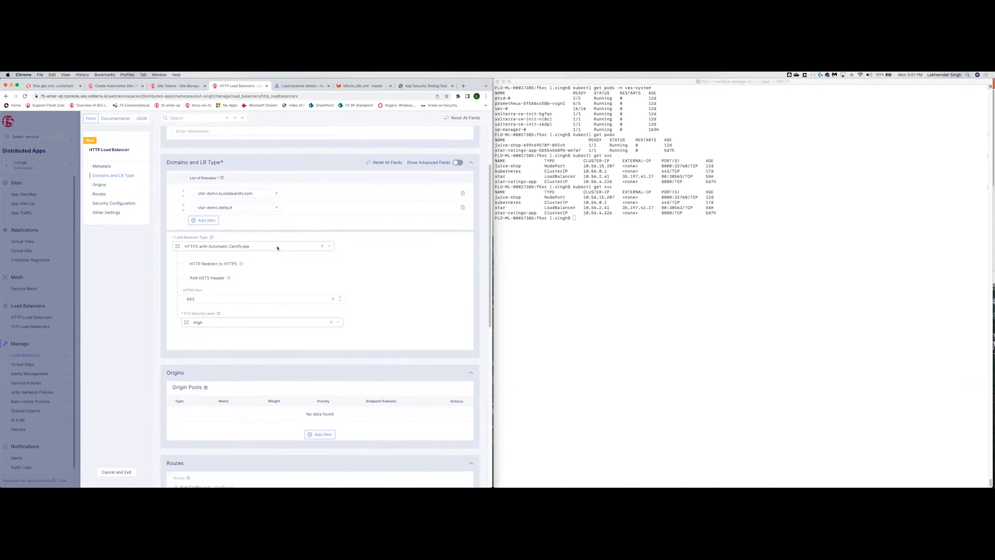
{"action": "left_click", "coordinate": [261, 248]}
{"action": "left_click", "coordinate": [196, 318]}
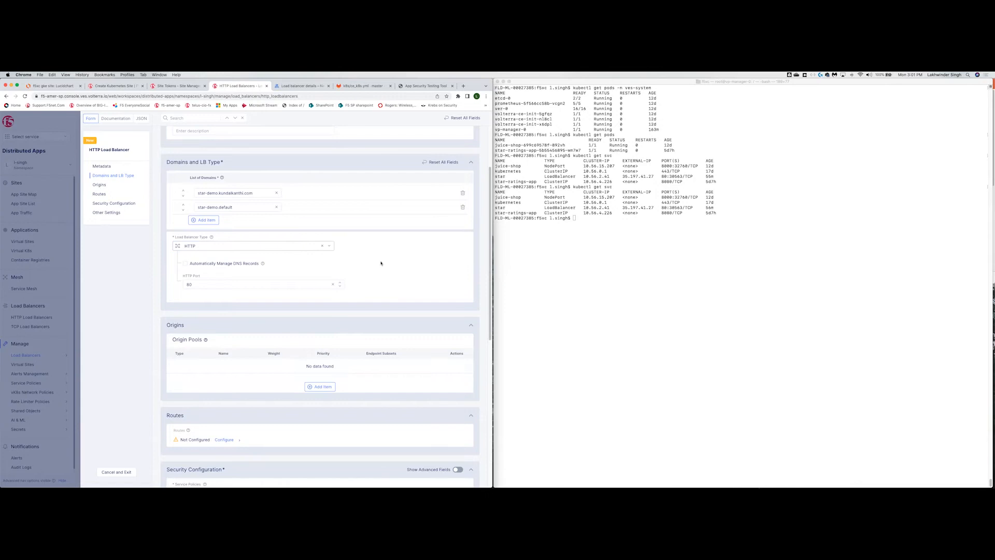
- Add the existing star-demo origin pool to the load balancer's origins
{"action": "scroll", "coordinate": [344, 287], "scroll_direction": "down", "scroll_amount": 4}
{"action": "left_click", "coordinate": [318, 288]}
{"action": "left_click", "coordinate": [212, 188]}
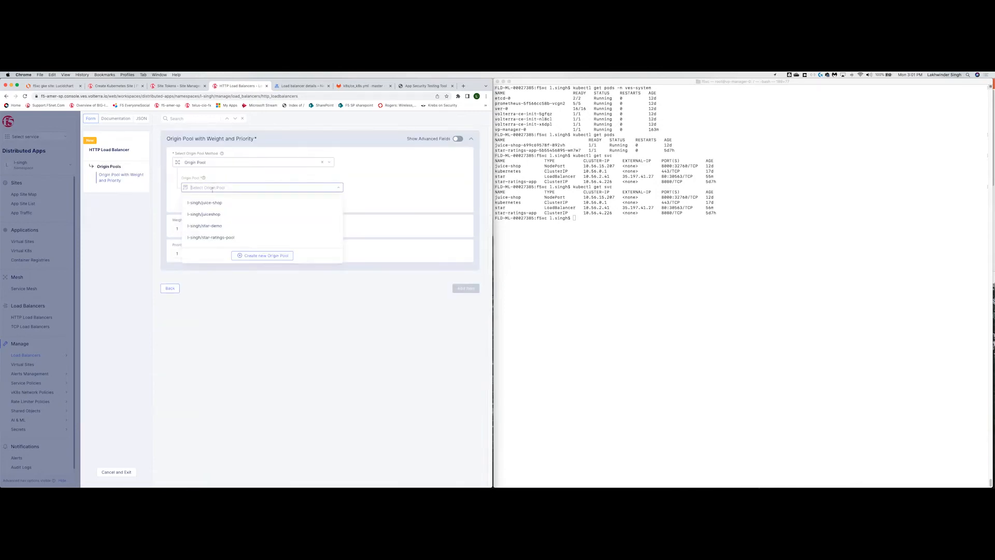
{"action": "left_click", "coordinate": [215, 226]}
{"action": "left_click", "coordinate": [466, 280]}
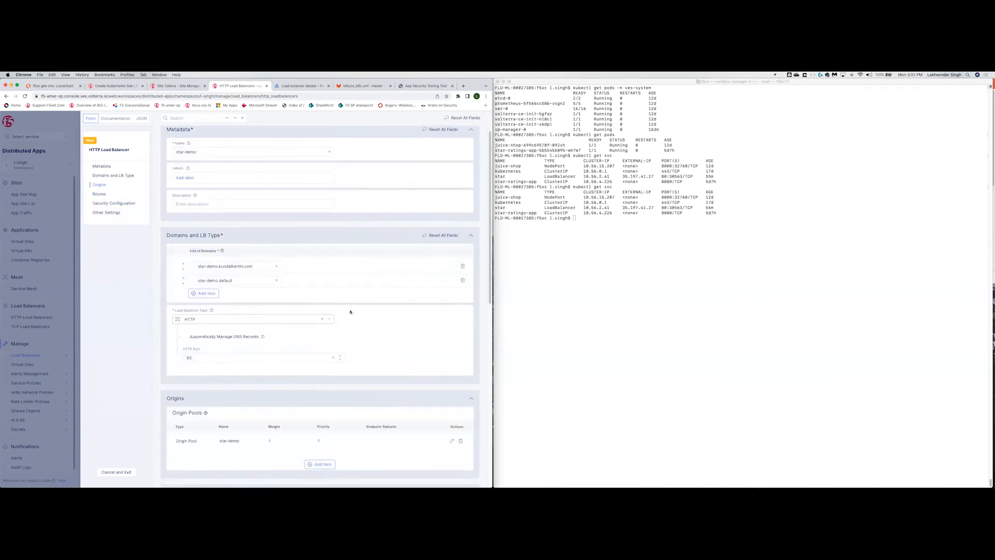
- Set the load balancer's VIP Advertisement to Custom and open its configuration
{"action": "scroll", "coordinate": [289, 308], "scroll_direction": "down", "scroll_amount": 5}
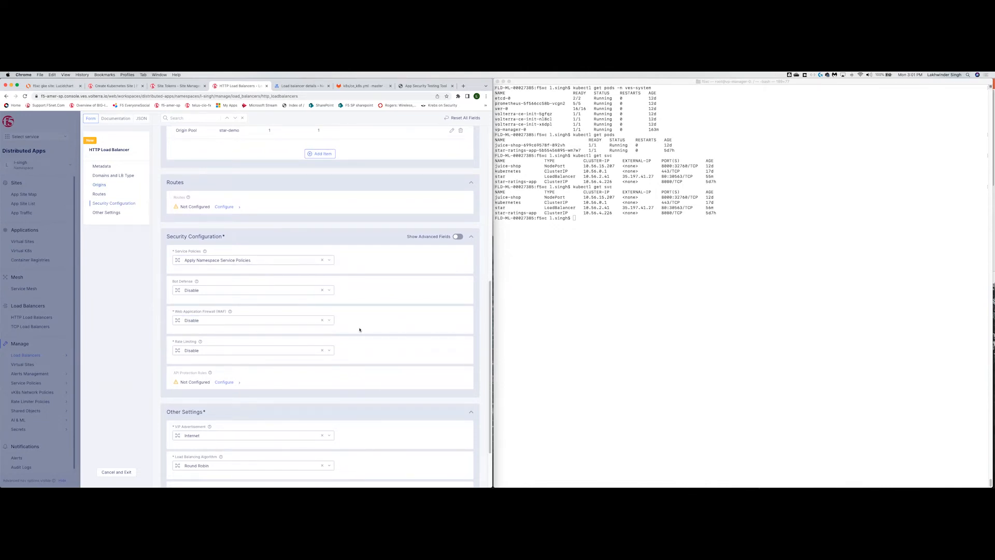
{"action": "scroll", "coordinate": [360, 329], "scroll_direction": "down", "scroll_amount": 3}
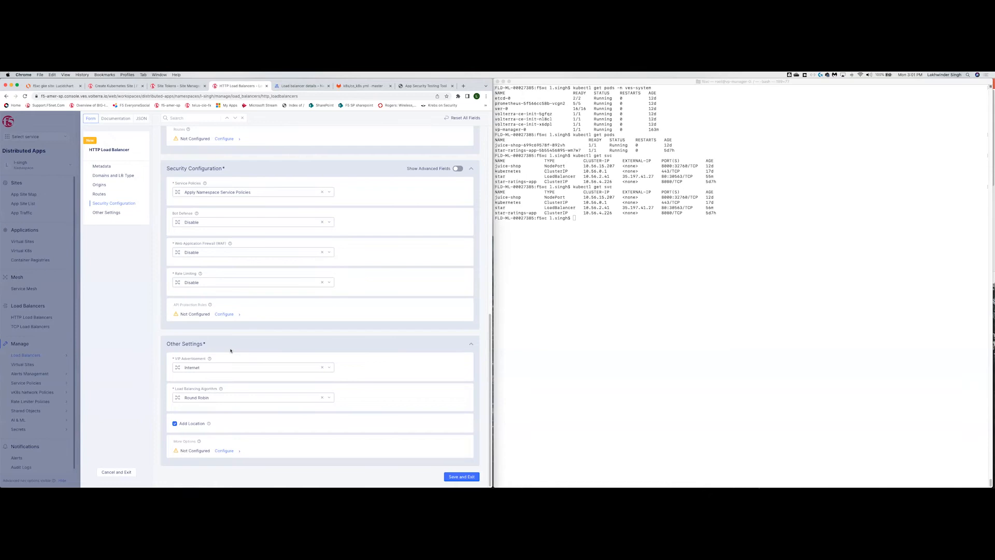
{"action": "left_click", "coordinate": [245, 367]}
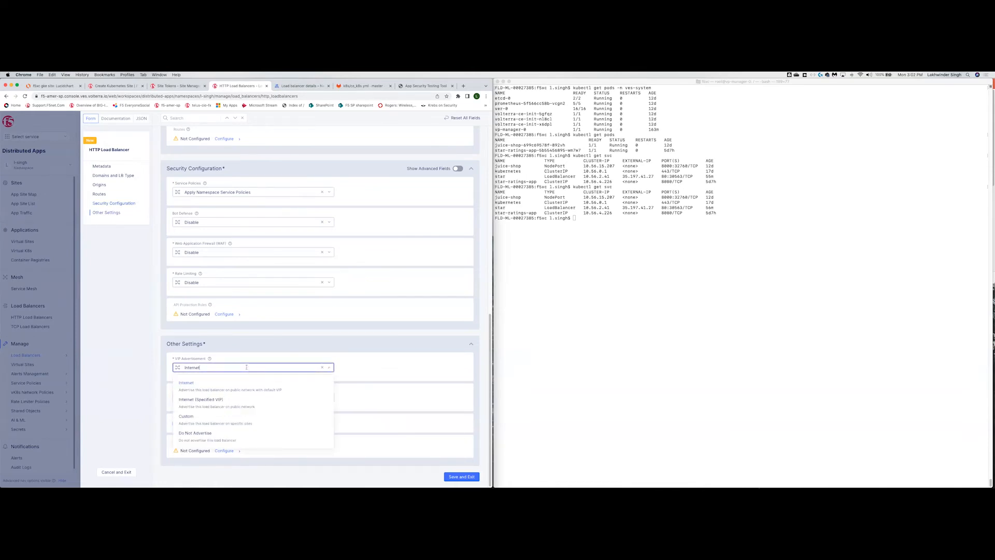
{"action": "left_click", "coordinate": [209, 424]}
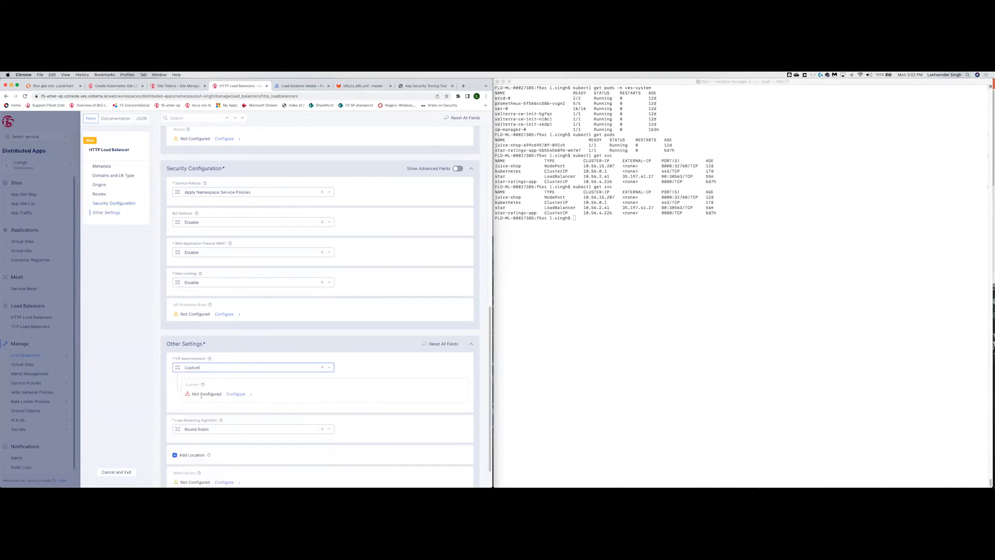
{"action": "left_click", "coordinate": [231, 398]}
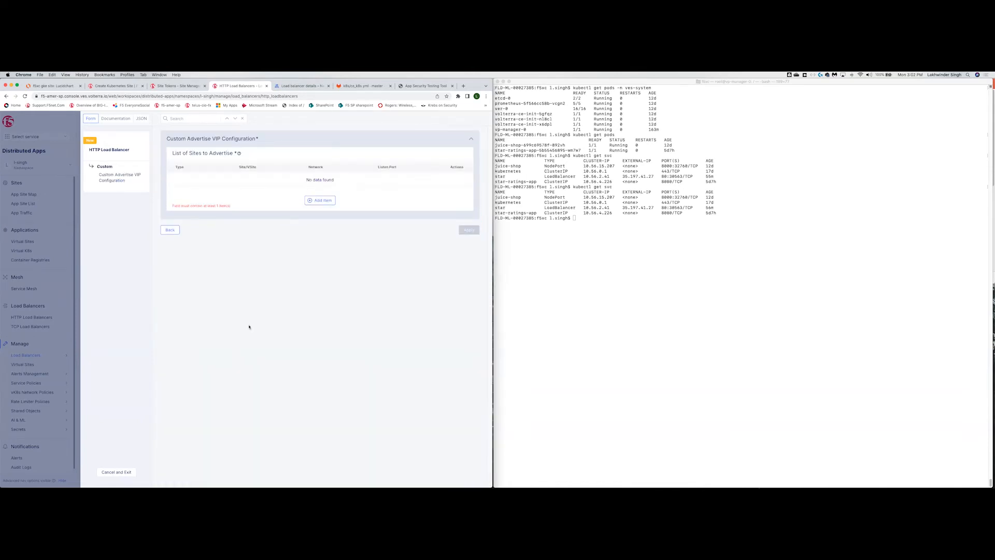
- Advertise the VIP on site ce-gke-telus with Inside and Outside Network, apply it, and save the load balancer
{"action": "left_click", "coordinate": [320, 200]}
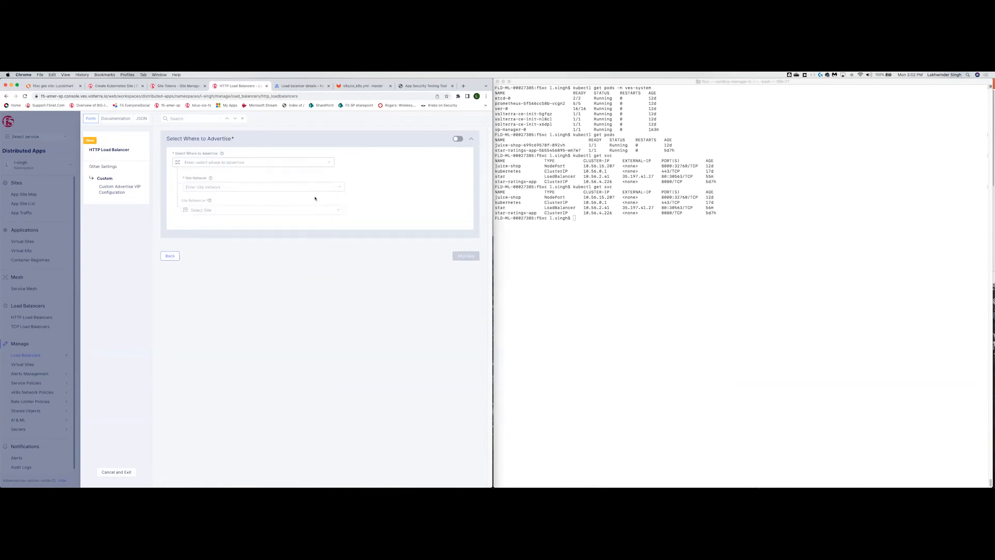
{"action": "left_click", "coordinate": [214, 210]}
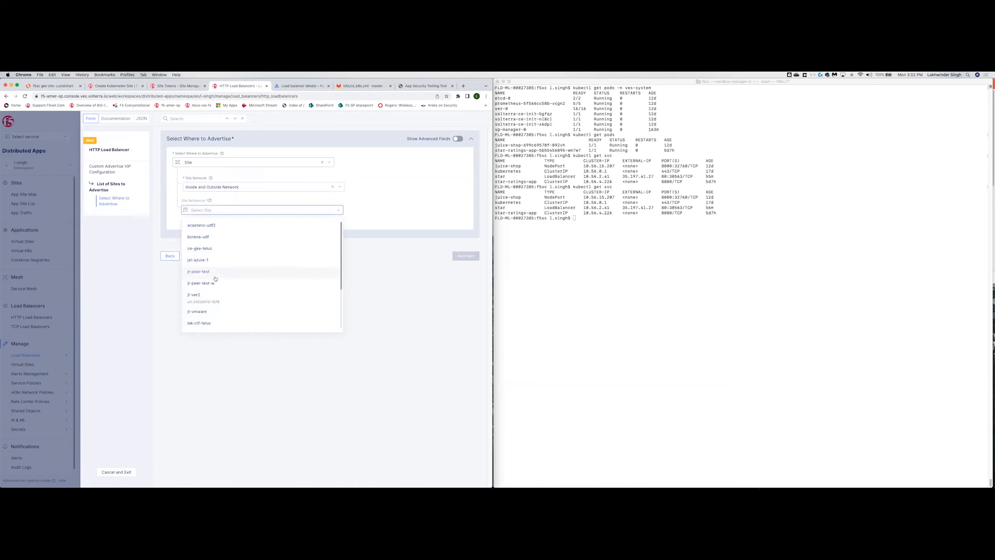
{"action": "left_click", "coordinate": [228, 249]}
{"action": "left_click", "coordinate": [465, 256]}
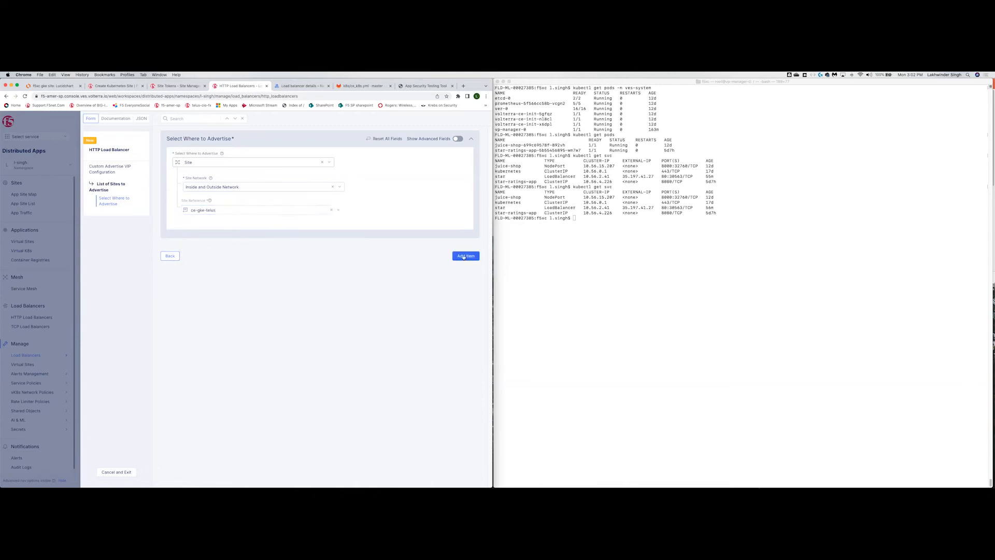
{"action": "left_click", "coordinate": [472, 230]}
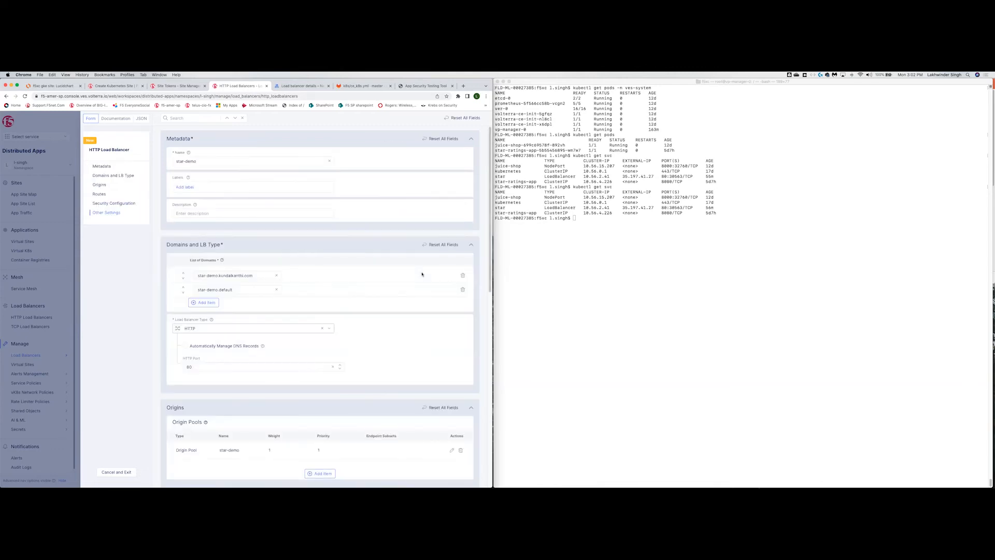
{"action": "left_click", "coordinate": [447, 476]}
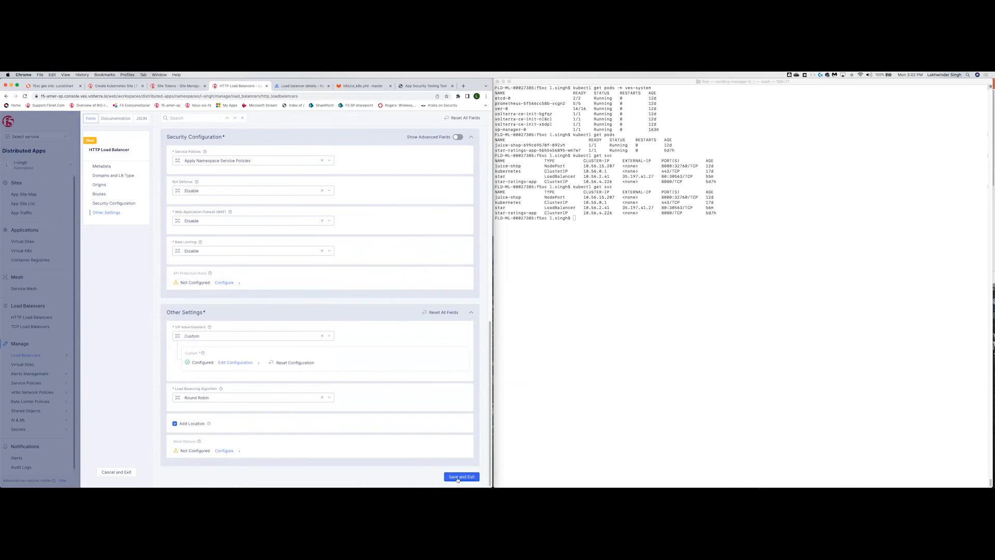
- List the Kubernetes services again with kubectl get svc and examine the star-demo entry's type and cluster IP
{"action": "left_click", "coordinate": [596, 281]}
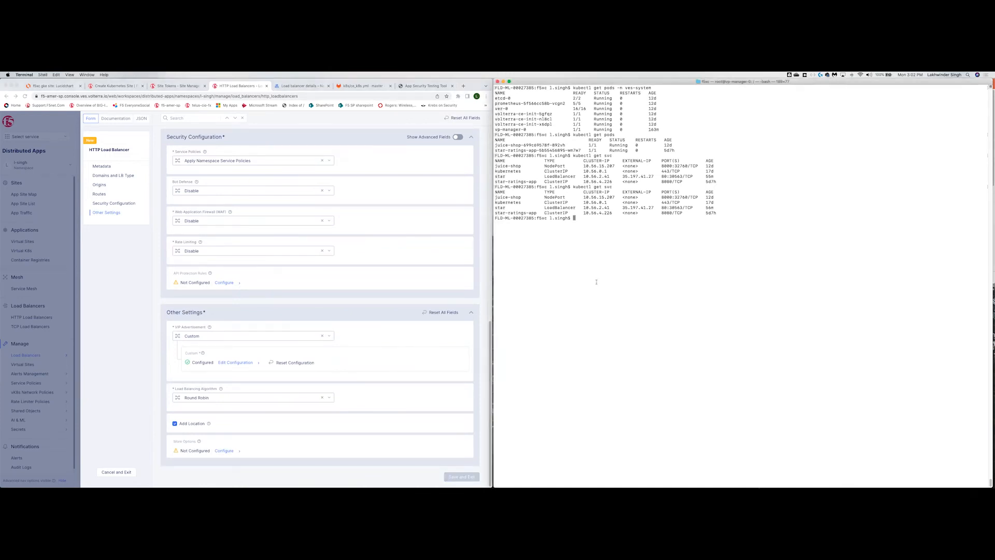
{"action": "key", "text": "Up"}
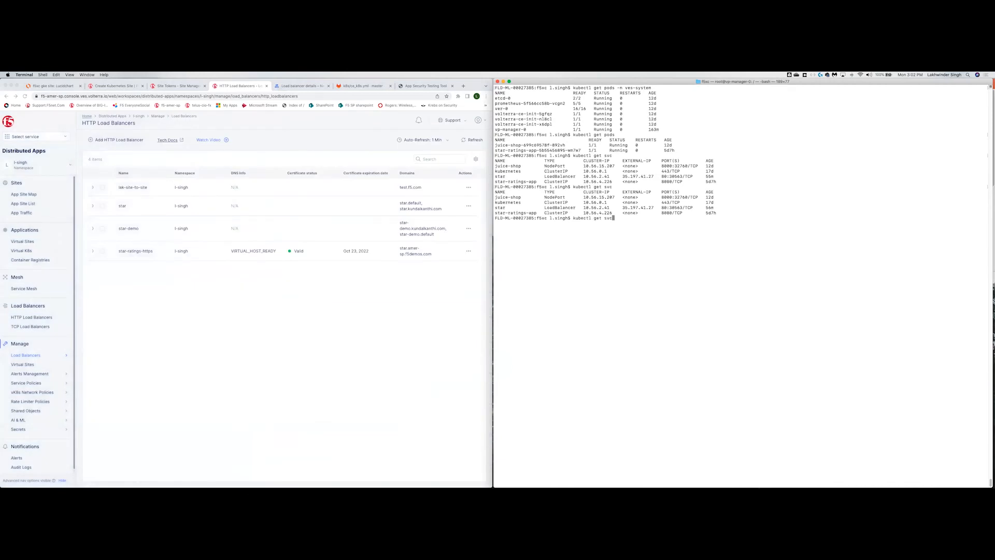
{"action": "key", "text": "Return"}
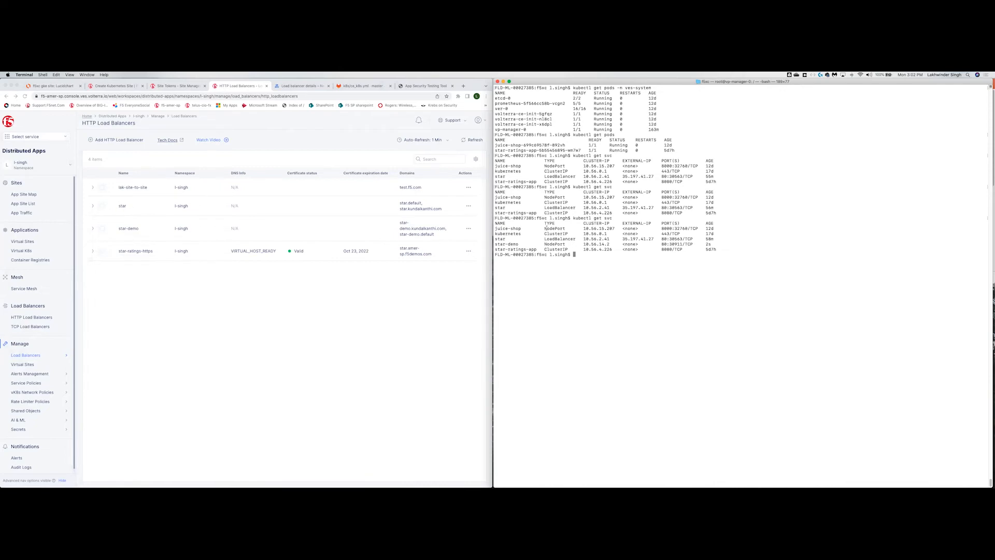
{"action": "left_click_drag", "start_coordinate": [543, 243], "coordinate": [612, 245]}
{"action": "left_click", "coordinate": [602, 255]}
- Switch to the Google Cloud console and review the existing load balancers and the load balancer types offered for creation
{"action": "left_click", "coordinate": [300, 85]}
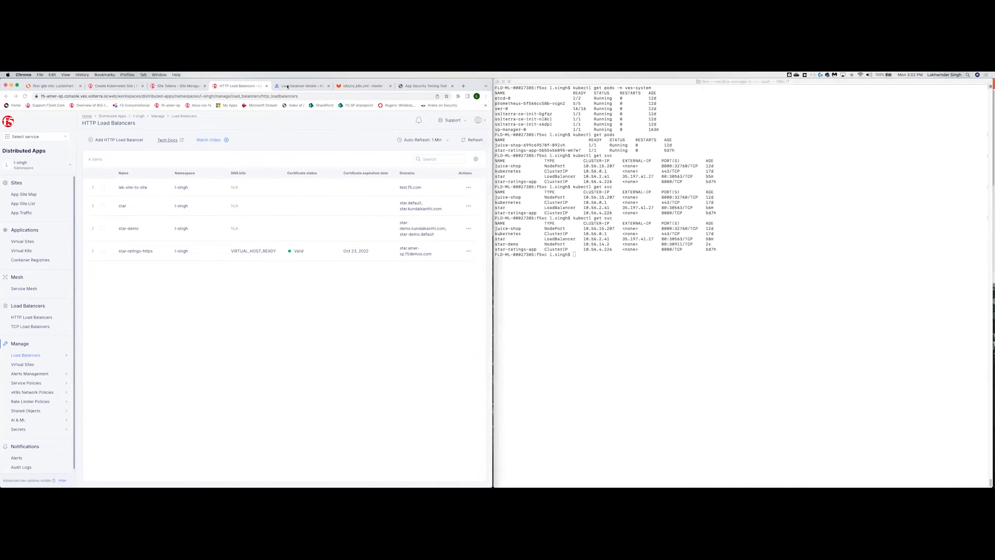
{"action": "left_click", "coordinate": [81, 133]}
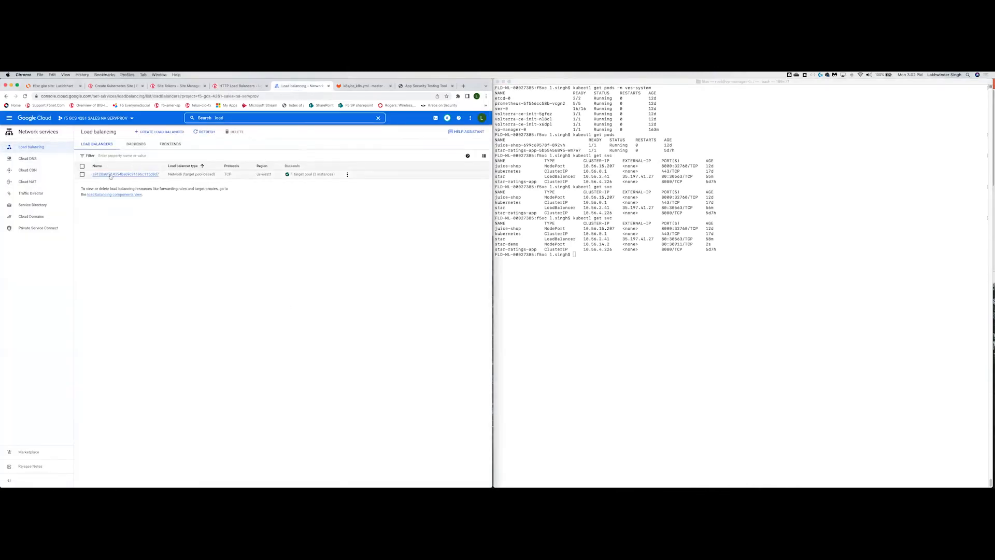
{"action": "left_click", "coordinate": [159, 131]}
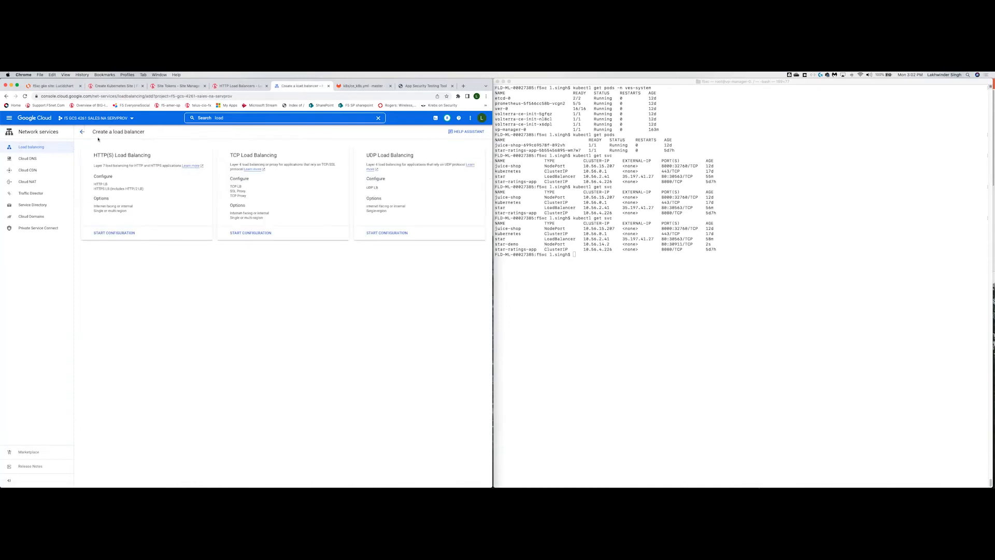
{"action": "left_click", "coordinate": [82, 132]}
- Edit the star-demo service in the terminal with kubectl edit svc star-demo, replacing type NodePort with LoadBalancer, and save it
{"action": "left_click", "coordinate": [682, 257]}
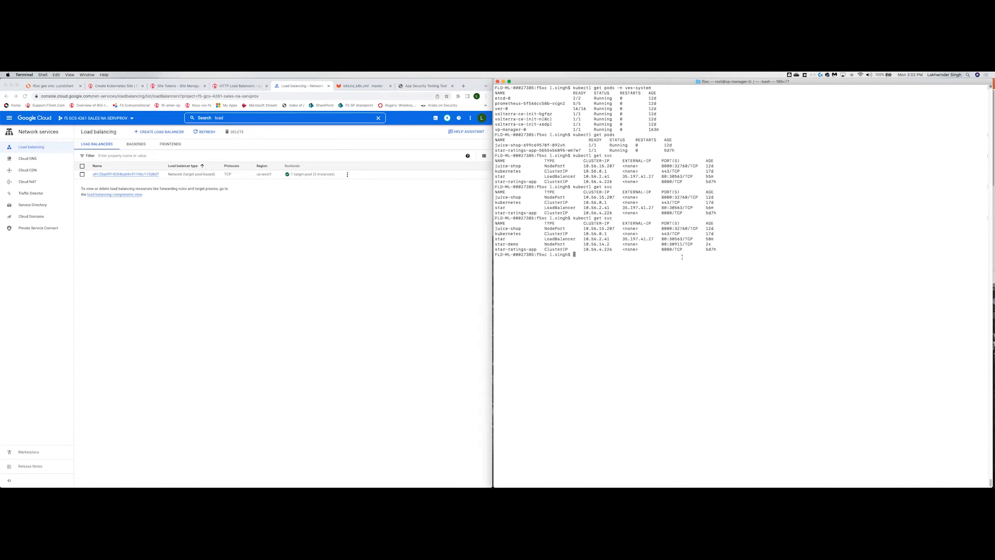
{"action": "type", "text": "kubectl edit svc star-demo"}
{"action": "key", "text": "Return"}
{"action": "type", "text": "/Node"}
{"action": "key", "text": "Return"}
{"action": "key", "text": "A"}
{"action": "key", "text": "BackSpace"}
{"action": "key", "text": "BackSpace"}
{"action": "key", "text": "BackSpace"}
{"action": "key", "text": "BackSpace"}
{"action": "key", "text": "BackSpace"}
{"action": "key", "text": "BackSpace"}
{"action": "key", "text": "BackSpace"}
{"action": "key", "text": "BackSpace"}
{"action": "type", "text": "LoadBalancer"}
{"action": "key", "text": "Escape"}
{"action": "type", "text": ":wq"}
{"action": "key", "text": "Return"}
- Run kubectl get svc to check the external IP of the edited star-demo service
{"action": "key", "text": "Return"}
{"action": "key", "text": "Return"}
{"action": "key", "text": "Up"}
{"action": "key", "text": "Up"}
{"action": "key", "text": "Return"}
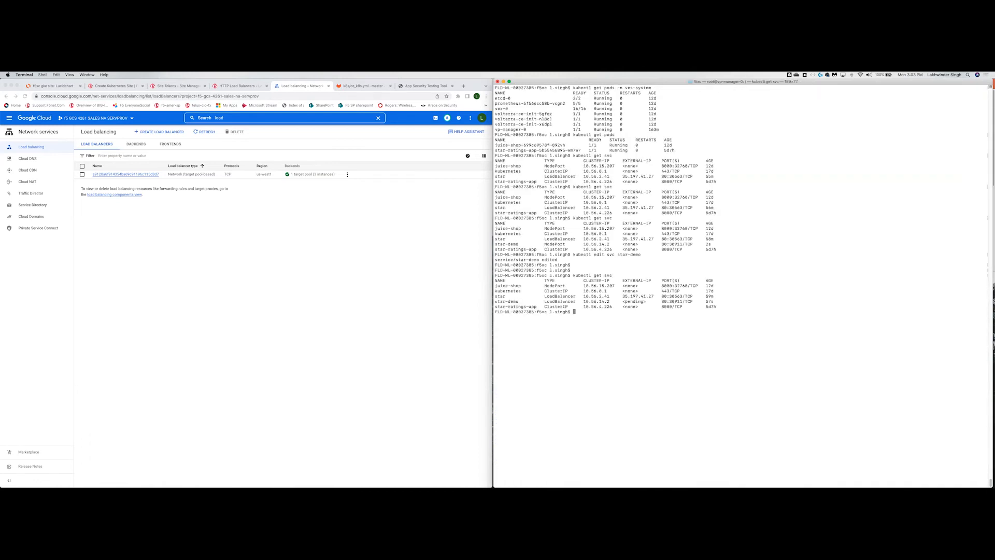
- Switch to the Google Cloud console and refresh the load balancer list to check for the star-demo service's load balancer
{"action": "left_click_drag", "start_coordinate": [623, 302], "coordinate": [646, 301]}
{"action": "left_click", "coordinate": [173, 196]}
{"action": "left_click", "coordinate": [200, 131]}
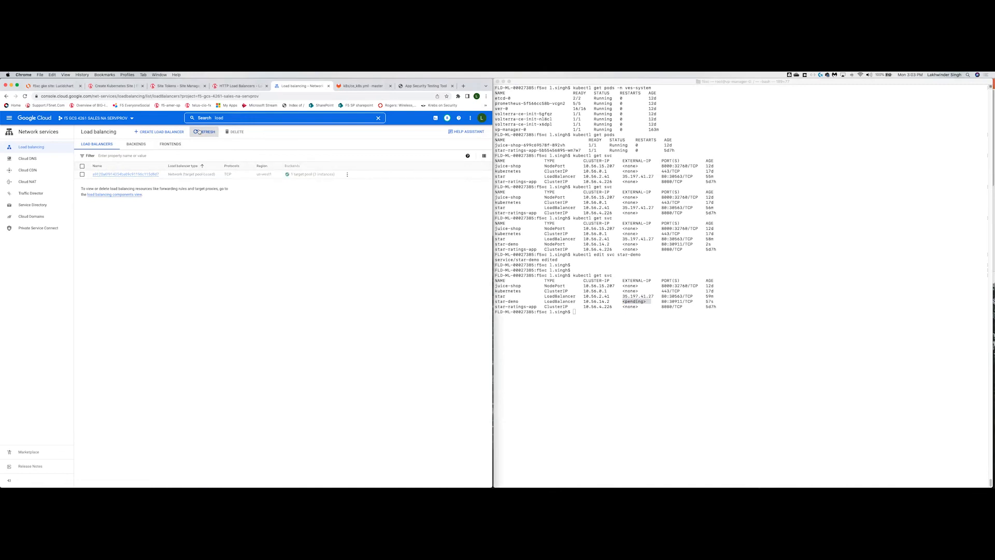
{"action": "left_click", "coordinate": [199, 132]}
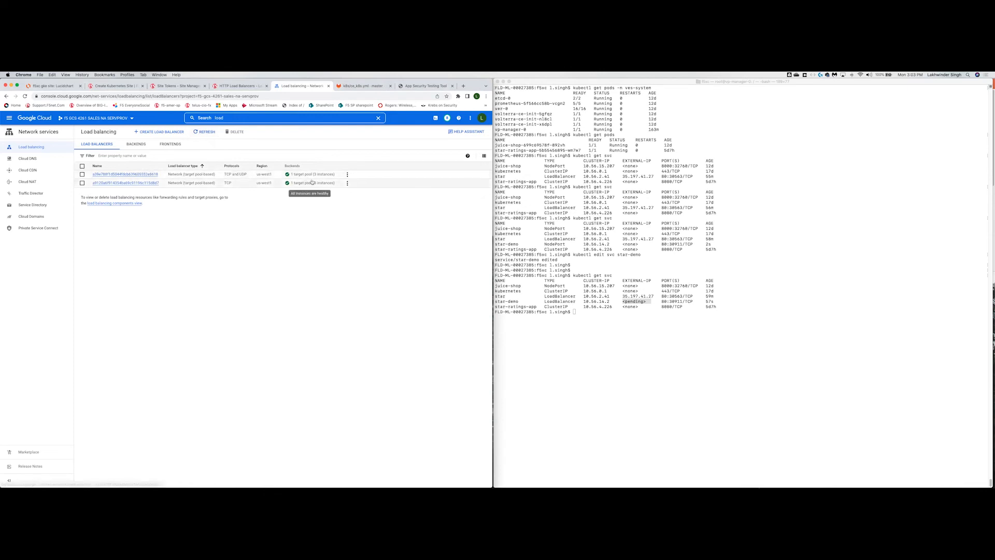
- List the Kubernetes services again with kubectl get svc, and open the new TCP/UDP load balancer's details to examine its frontend IP
{"action": "left_click", "coordinate": [721, 313]}
{"action": "key", "text": "Up"}
{"action": "key", "text": "Return"}
{"action": "left_click", "coordinate": [123, 176]}
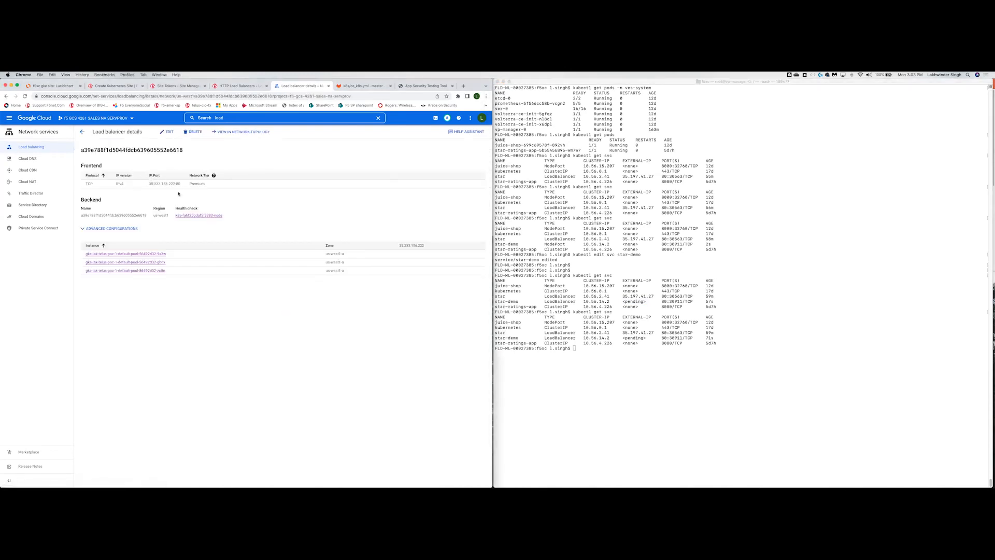
{"action": "left_click_drag", "start_coordinate": [149, 183], "coordinate": [172, 185]}
- Request the new load balancer's frontend address from the terminal with wget 35.233.156.222
{"action": "left_click", "coordinate": [833, 329]}
{"action": "key", "text": "Return"}
{"action": "key", "text": "Return"}
{"action": "key", "text": "Return"}
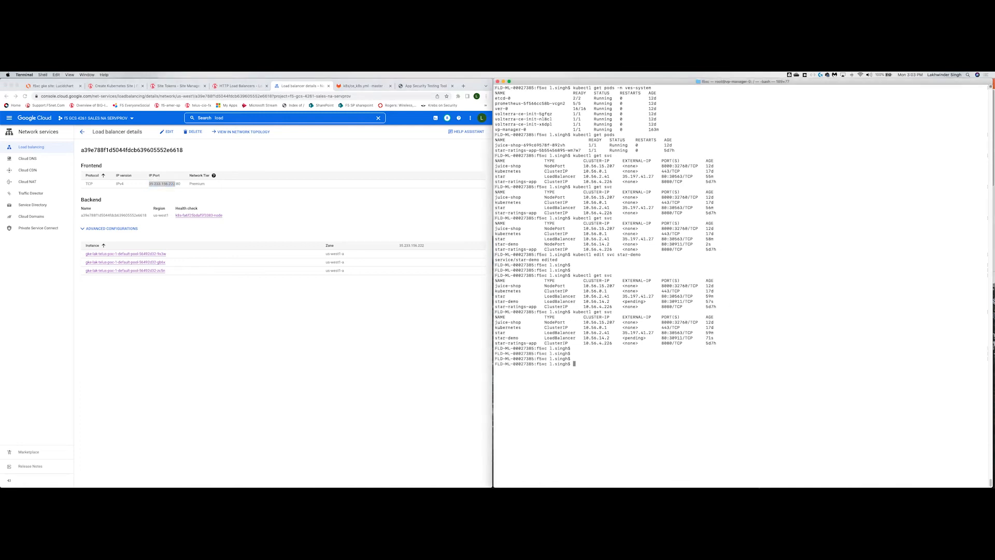
{"action": "type", "text": "wget"}
{"action": "type", "text": "35.233.156.222"}
{"action": "key", "text": "Return"}
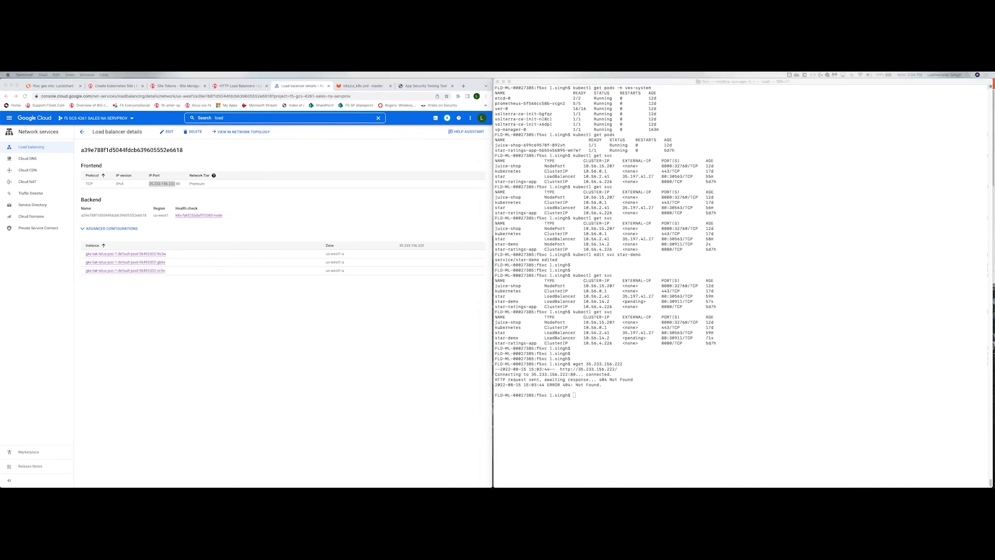
{"action": "left_click", "coordinate": [811, 399]}
{"action": "type", "text": "curl -H \"Host: star-demo.kundalkanthi.com\" http://35.233.156.222"}
{"action": "key", "text": "Return"}
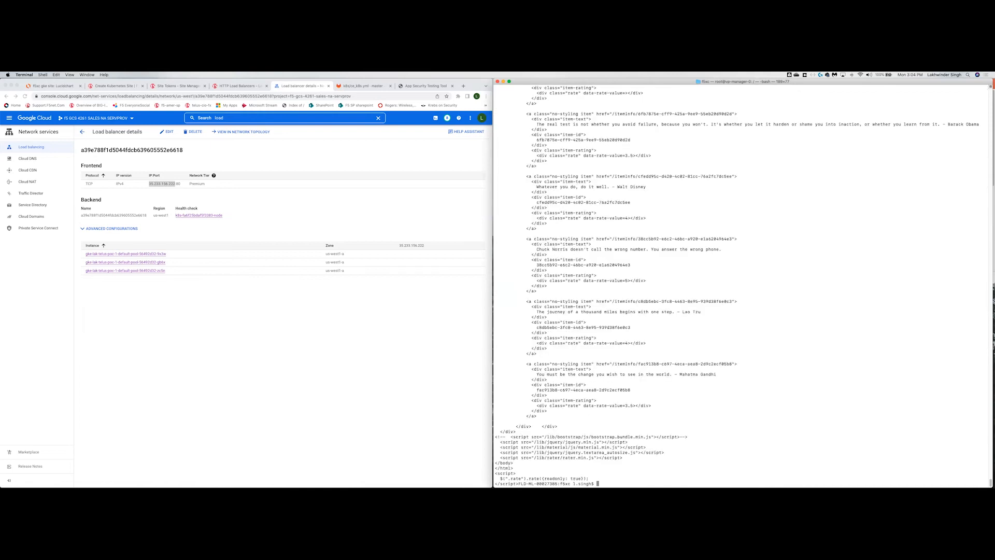
{"action": "scroll", "coordinate": [813, 399], "scroll_direction": "up", "scroll_amount": 10}
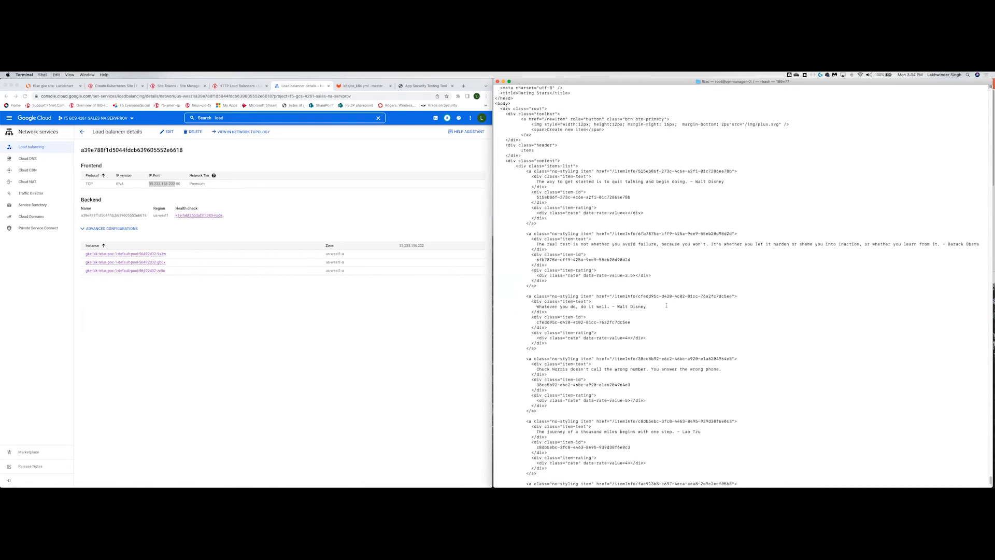
{"action": "scroll", "coordinate": [650, 300], "scroll_direction": "up", "scroll_amount": 3}
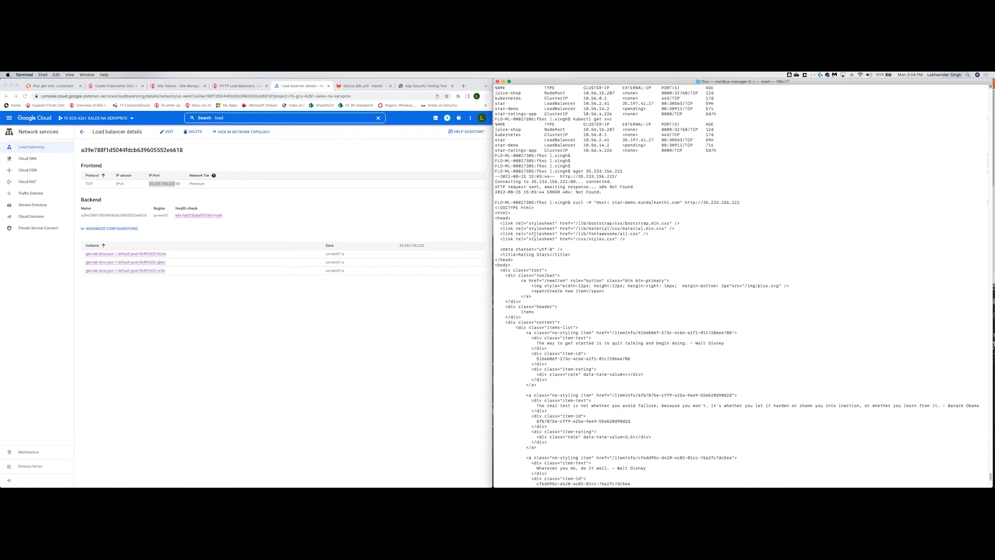
- Switch to the browser and open a new tab ready for a web address
{"action": "left_click", "coordinate": [120, 205]}
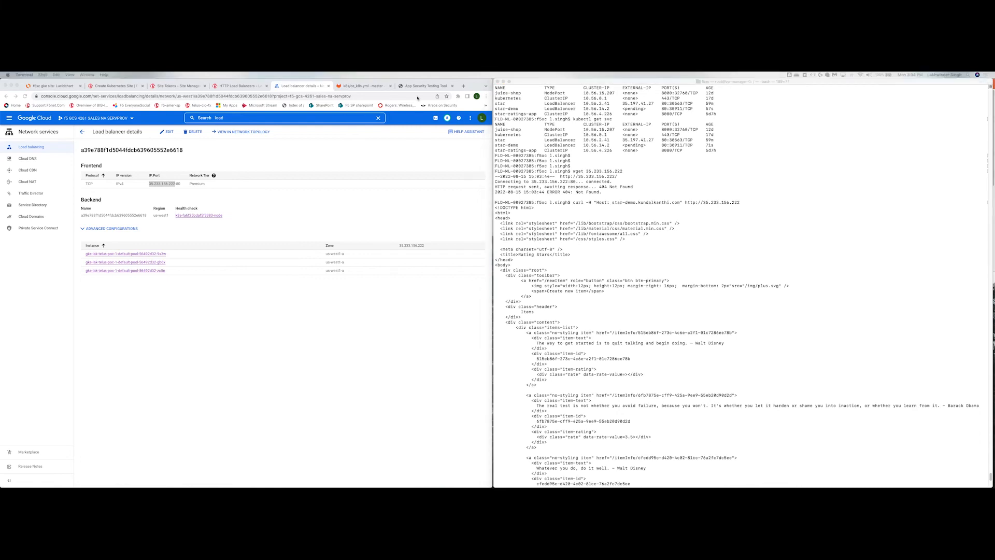
{"action": "key", "text": "super+t"}
{"action": "left_click", "coordinate": [390, 95]}
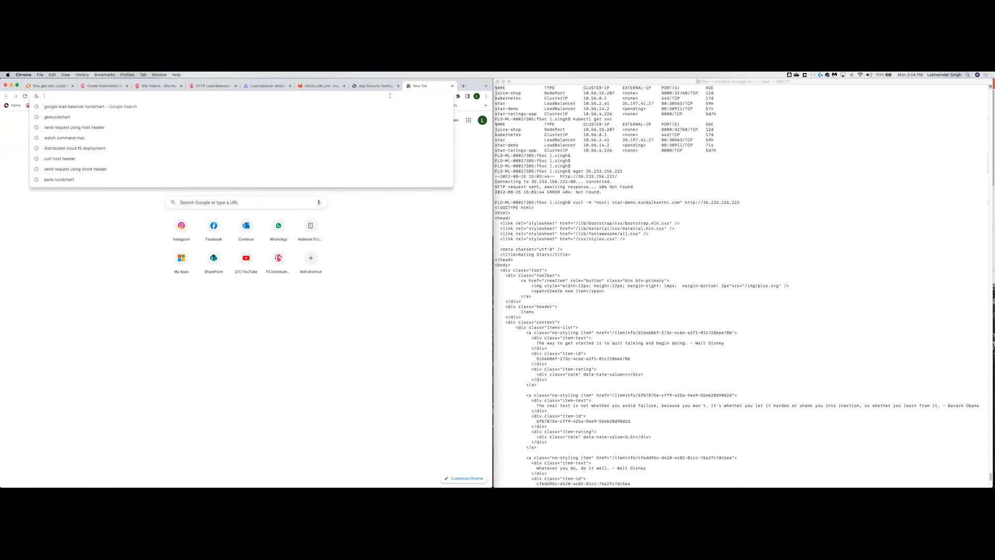
{"action": "type", "text": "curl -H \"Host: star-demo.kundalkanthi.com\" http://35.233.156.222"}
{"action": "key", "text": "BackSpace"}
{"action": "key", "text": "BackSpace"}
{"action": "key", "text": "BackSpace"}
{"action": "key", "text": "BackSpace"}
{"action": "key", "text": "BackSpace"}
{"action": "key", "text": "BackSpace"}
{"action": "key", "text": "BackSpace"}
{"action": "key", "text": "BackSpace"}
{"action": "key", "text": "BackSpace"}
{"action": "key", "text": "BackSpace"}
{"action": "key", "text": "BackSpace"}
{"action": "key", "text": "BackSpace"}
{"action": "key", "text": "BackSpace"}
{"action": "key", "text": "BackSpace"}
{"action": "key", "text": "BackSpace"}
{"action": "key", "text": "BackSpace"}
{"action": "key", "text": "BackSpace"}
{"action": "key", "text": "BackSpace"}
{"action": "key", "text": "BackSpace"}
{"action": "key", "text": "BackSpace"}
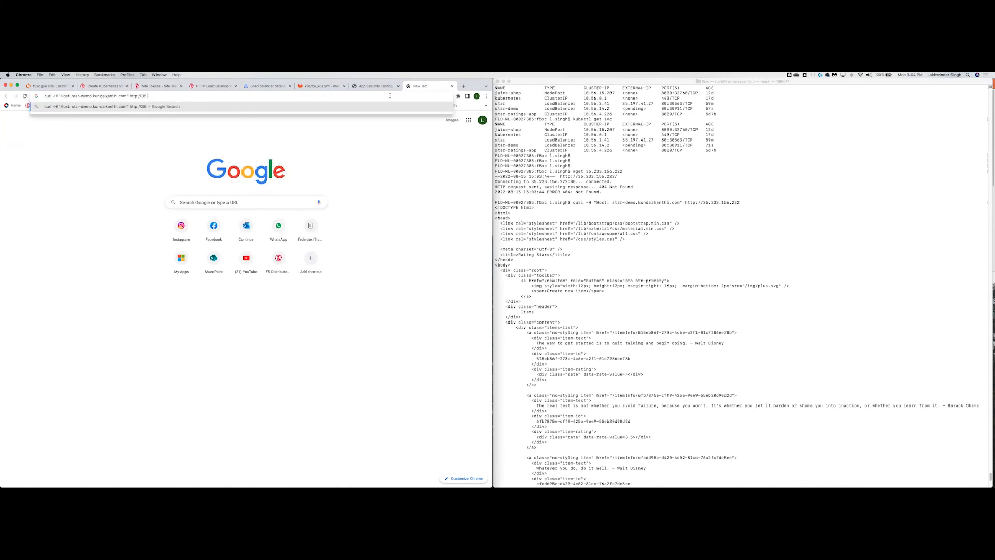
{"action": "key", "text": "BackSpace"}
{"action": "key", "text": "BackSpace"}
{"action": "key", "text": "BackSpace"}
{"action": "key", "text": "BackSpace"}
{"action": "key", "text": "BackSpace"}
{"action": "key", "text": "BackSpace"}
{"action": "key", "text": "BackSpace"}
{"action": "key", "text": "BackSpace"}
{"action": "key", "text": "BackSpace"}
{"action": "key", "text": "BackSpace"}
{"action": "key", "text": "BackSpace"}
{"action": "key", "text": "BackSpace"}
{"action": "key", "text": "BackSpace"}
{"action": "key", "text": "BackSpace"}
{"action": "key", "text": "BackSpace"}
{"action": "key", "text": "BackSpace"}
{"action": "key", "text": "BackSpace"}
{"action": "key", "text": "BackSpace"}
{"action": "key", "text": "BackSpace"}
{"action": "key", "text": "BackSpace"}
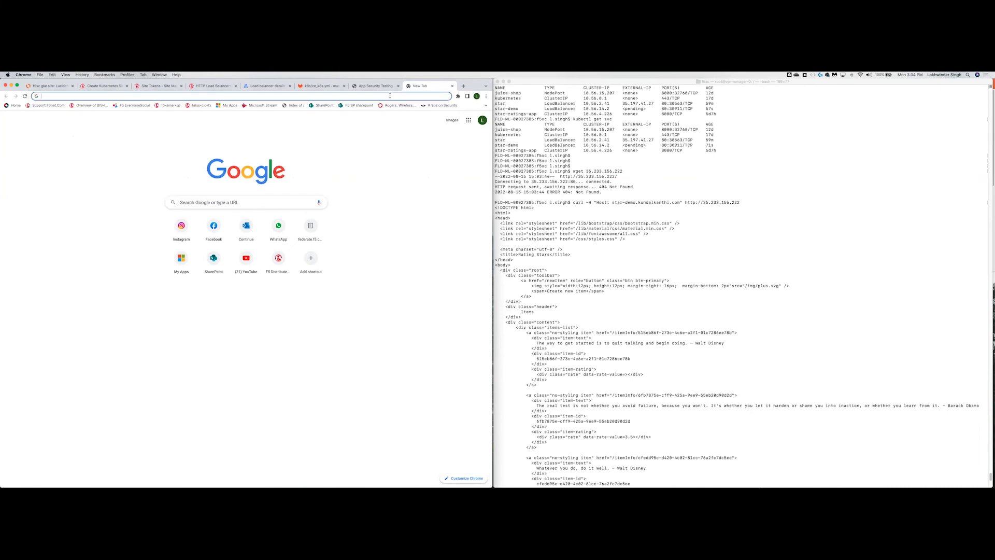
- Load star-demo.kundalkanthi.com in the new browser tab to view the star ratings app
{"action": "type", "text": "star"}
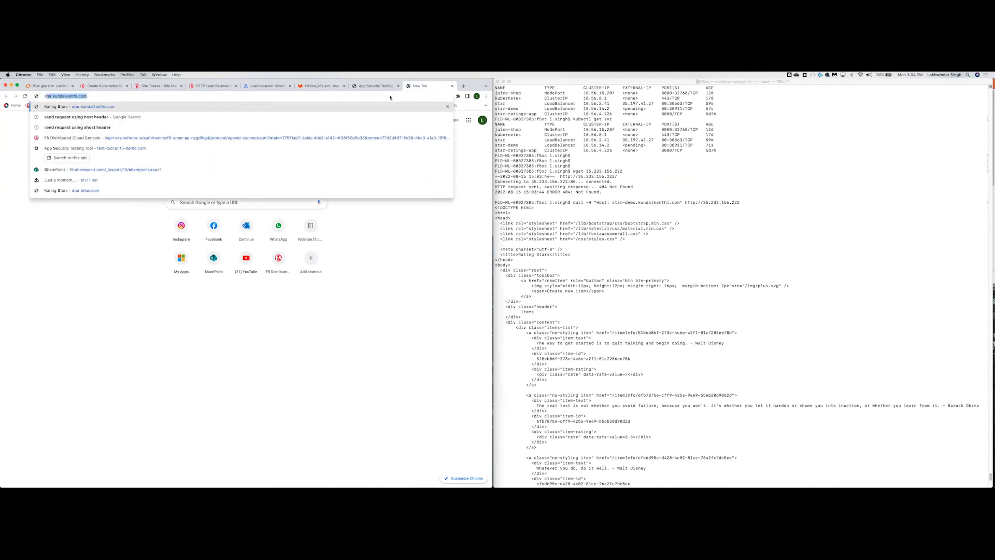
{"action": "type", "text": "-demo"}
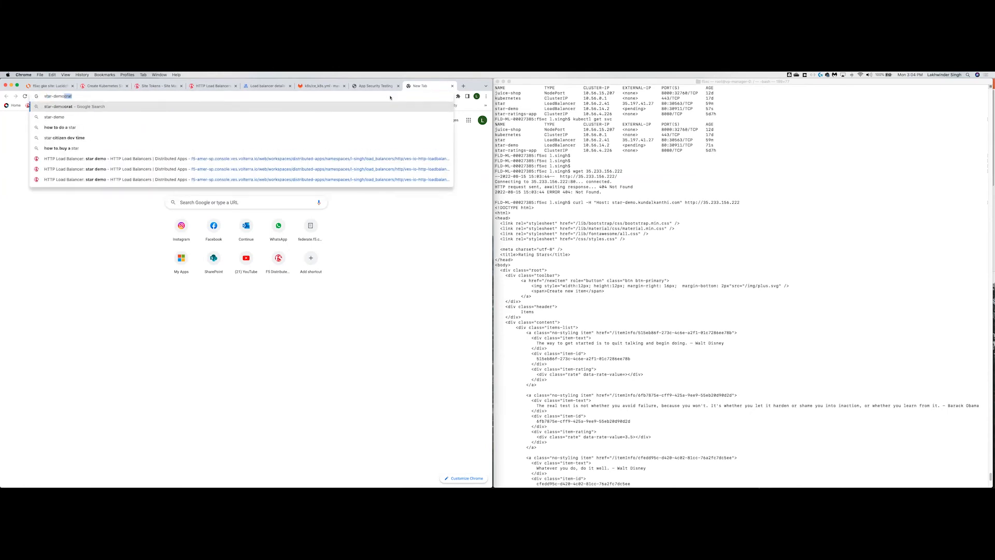
{"action": "type", "text": ".kundalkanthi.com"}
{"action": "key", "text": "Return"}
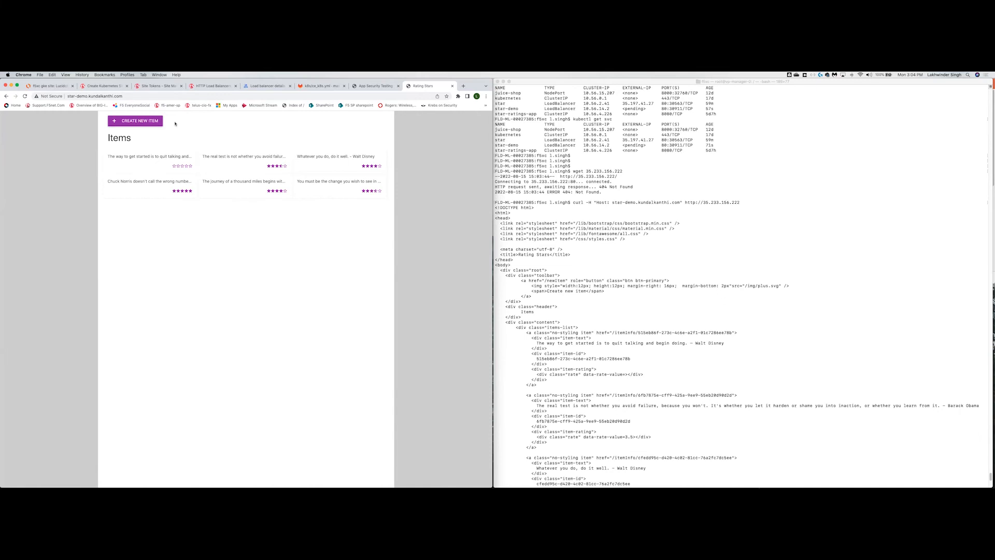
{"action": "left_click", "coordinate": [209, 86]}
{"action": "left_click", "coordinate": [378, 87]}
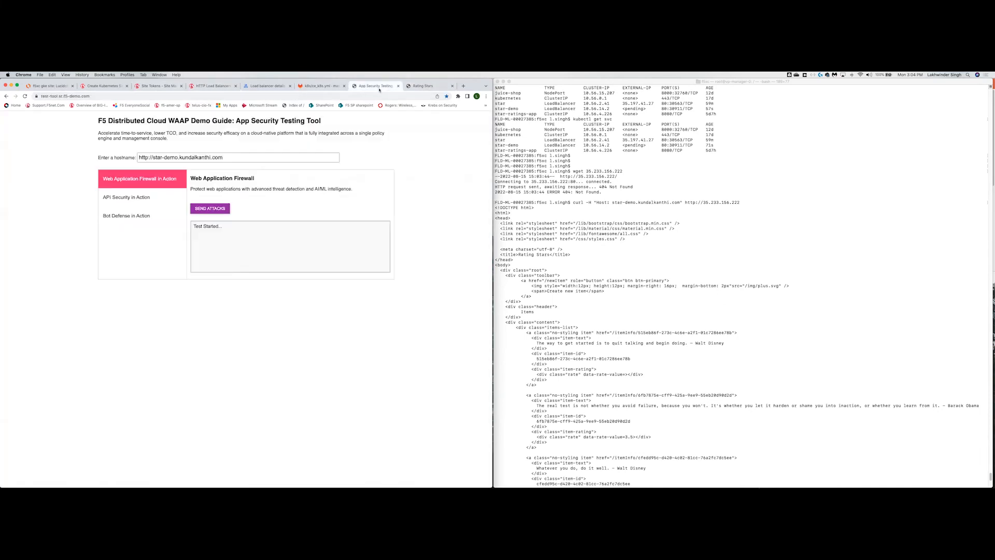
{"action": "left_click", "coordinate": [217, 209]}
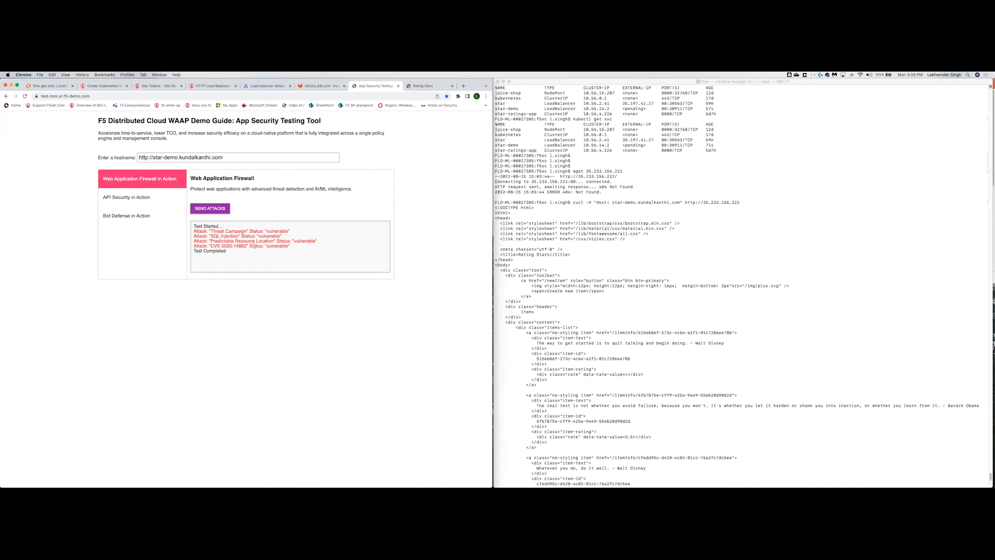
{"action": "left_click", "coordinate": [213, 207]}
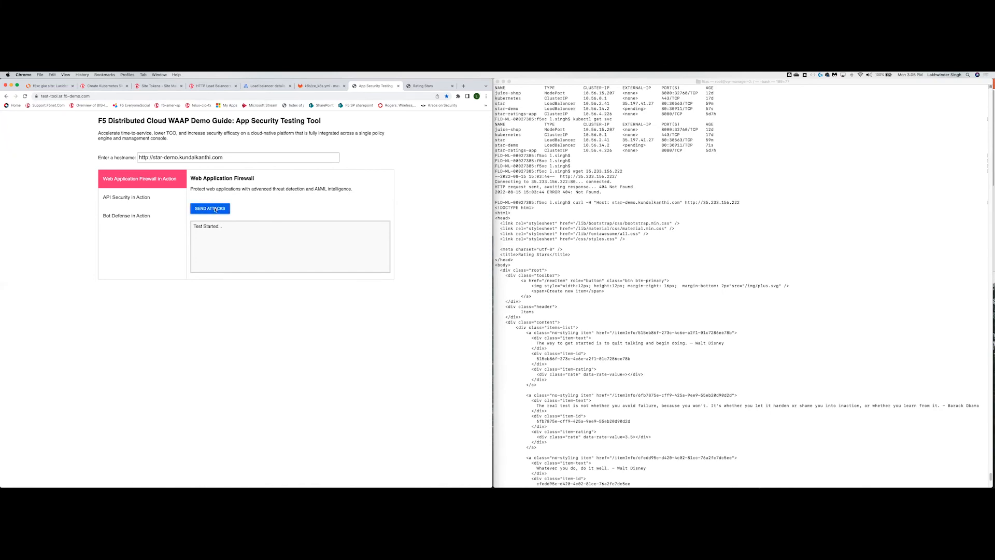
- Return to the F5 Distributed Cloud console and open the star-demo HTTP load balancer's configuration for editing
{"action": "left_click", "coordinate": [210, 86]}
{"action": "left_click", "coordinate": [468, 228]}
{"action": "left_click", "coordinate": [432, 253]}
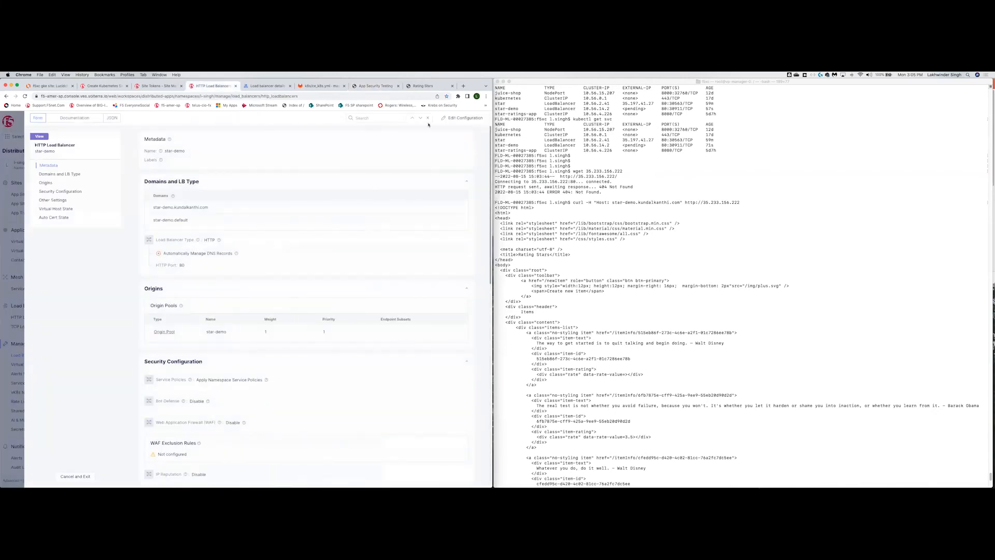
{"action": "left_click", "coordinate": [462, 118]}
- Enable the Web Application Firewall on the load balancer using the star-ratings-fw app firewall, and save the configuration
{"action": "scroll", "coordinate": [265, 240], "scroll_direction": "down", "scroll_amount": 10}
{"action": "left_click", "coordinate": [207, 357]}
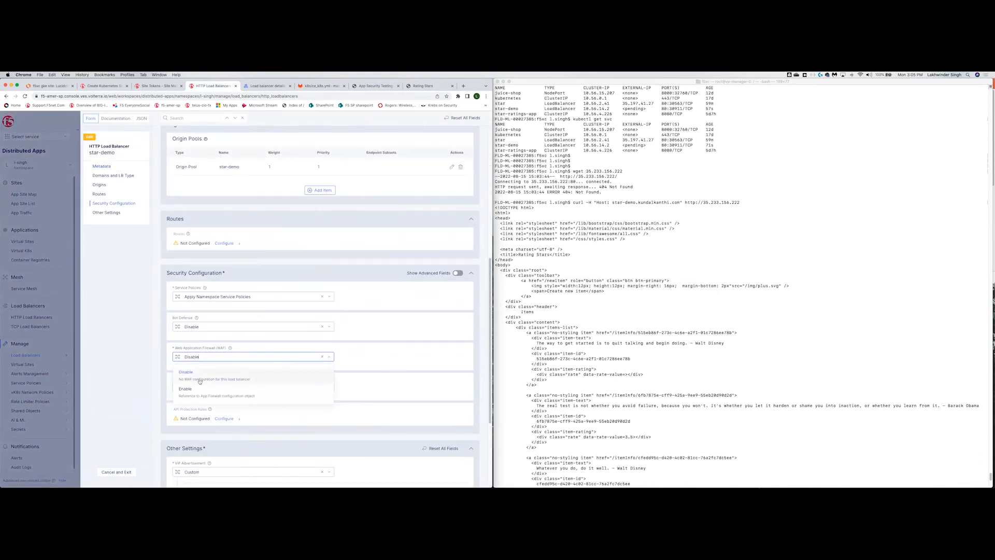
{"action": "left_click", "coordinate": [200, 389]}
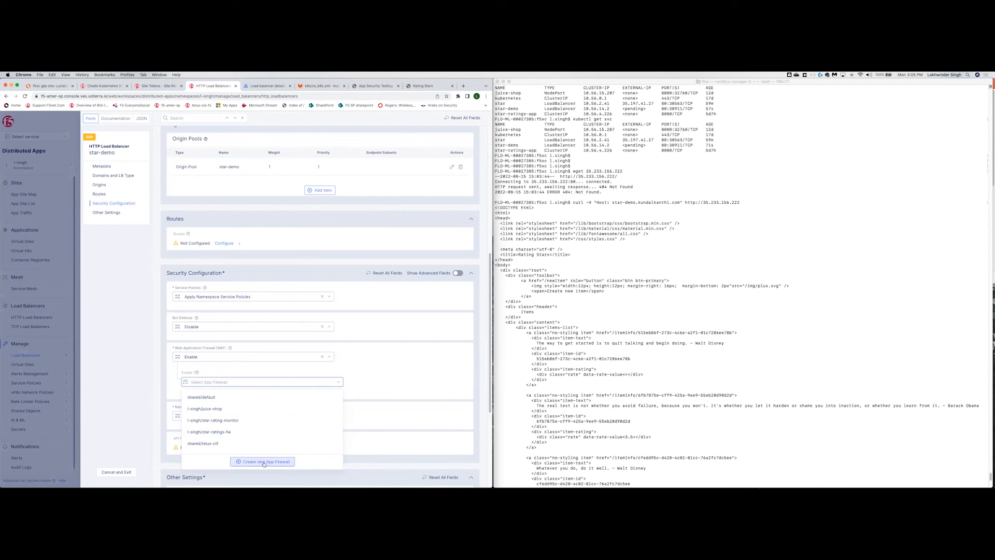
{"action": "left_click", "coordinate": [213, 432]}
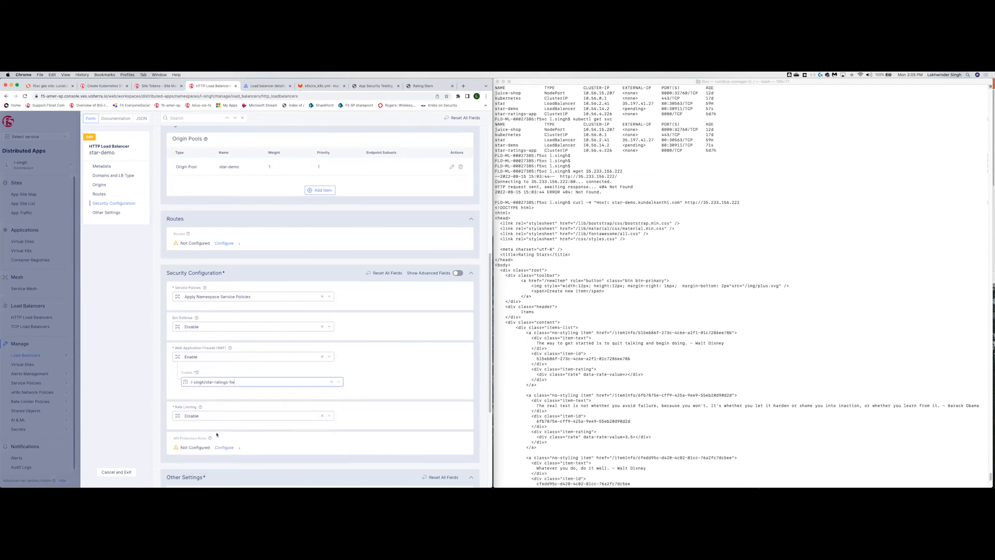
{"action": "scroll", "coordinate": [411, 399], "scroll_direction": "down", "scroll_amount": 4}
{"action": "left_click", "coordinate": [447, 477]}
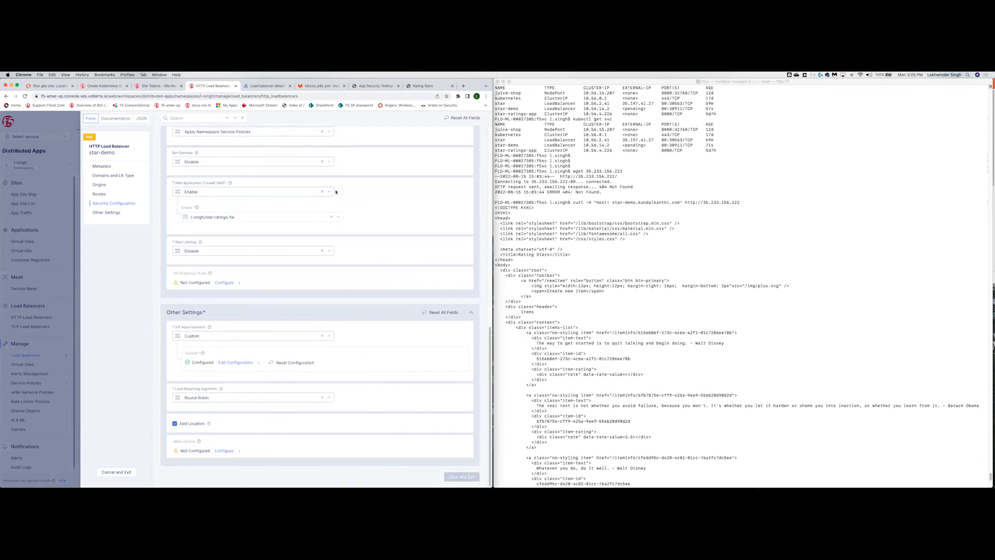
- Go back to the App Security Testing Tool and send the Web Application Firewall attacks to star-demo several times in a row
{"action": "left_click", "coordinate": [373, 86]}
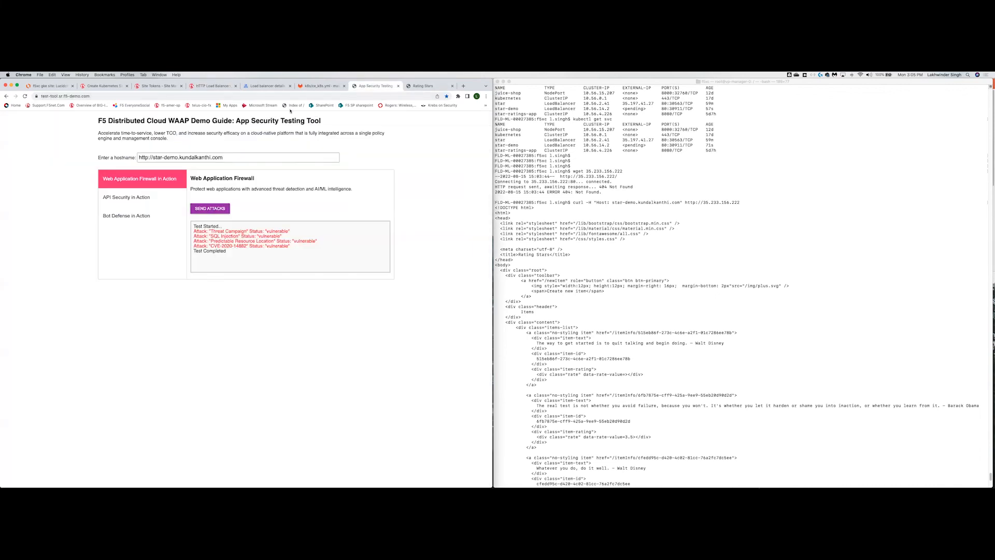
{"action": "left_click", "coordinate": [209, 86]}
{"action": "left_click", "coordinate": [374, 87]}
{"action": "left_click", "coordinate": [216, 208]}
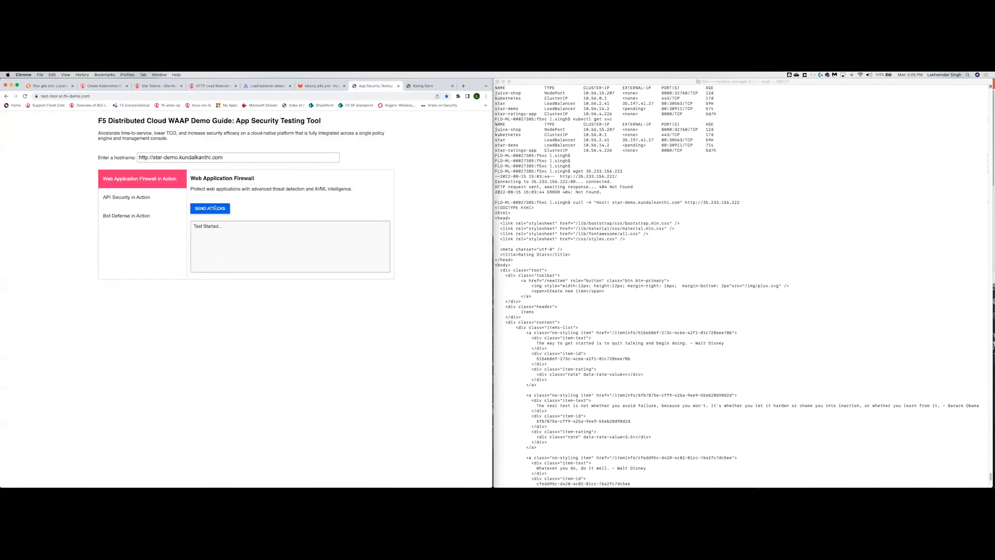
{"action": "left_click", "coordinate": [215, 208]}
{"action": "left_click", "coordinate": [216, 208]}
{"action": "left_click", "coordinate": [215, 208]}
{"action": "left_click", "coordinate": [215, 208]}
{"action": "left_click", "coordinate": [215, 209]}
{"action": "left_click", "coordinate": [215, 209]}
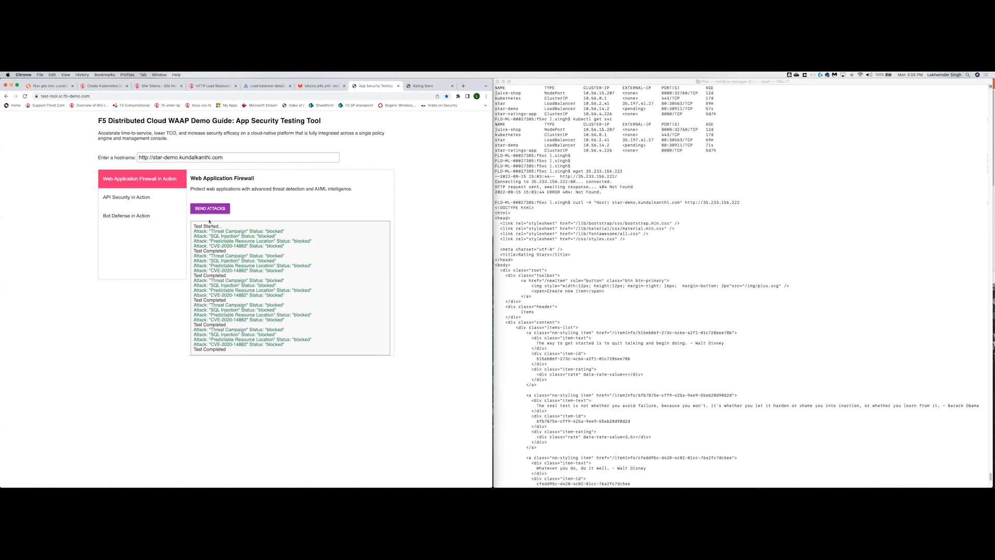
{"action": "left_click", "coordinate": [208, 208]}
- Open the Security Monitoring dashboard of the star-demo HTTP load balancer in the F5 Distributed Cloud console
{"action": "left_click", "coordinate": [211, 85]}
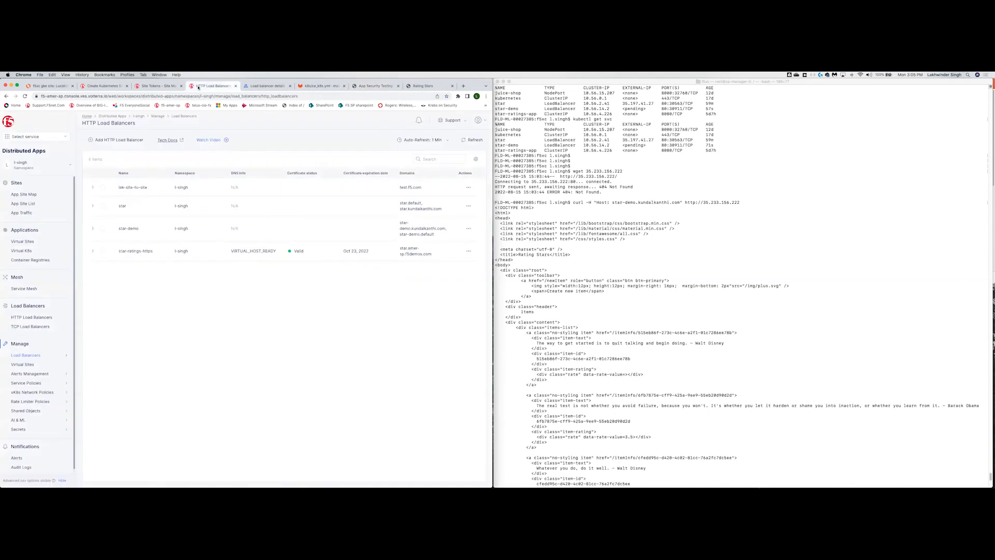
{"action": "left_click", "coordinate": [36, 316]}
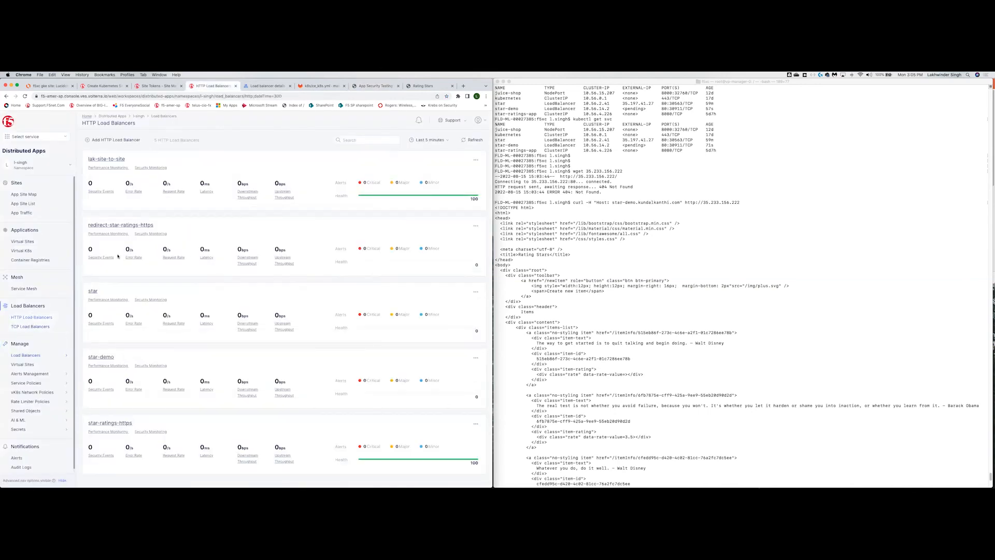
{"action": "left_click", "coordinate": [100, 357]}
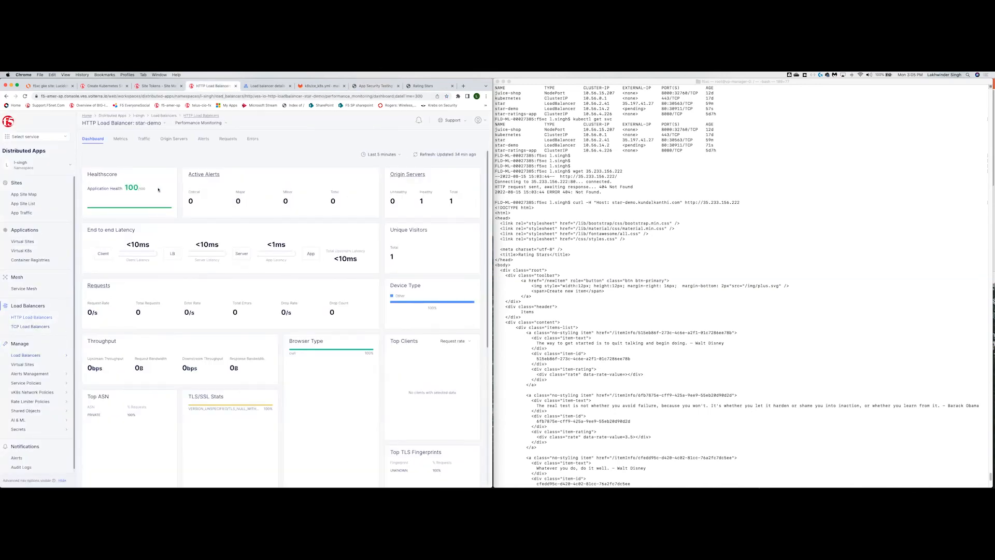
{"action": "left_click", "coordinate": [199, 148]}
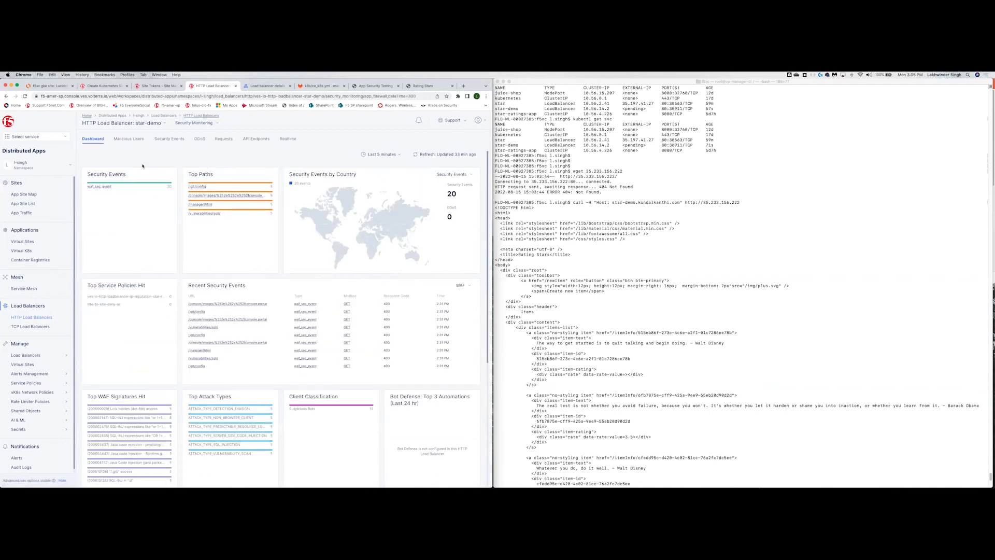
- Refresh the security dashboard repeatedly and examine its recent security events, WAF signatures hit and attack types
{"action": "left_click", "coordinate": [436, 155]}
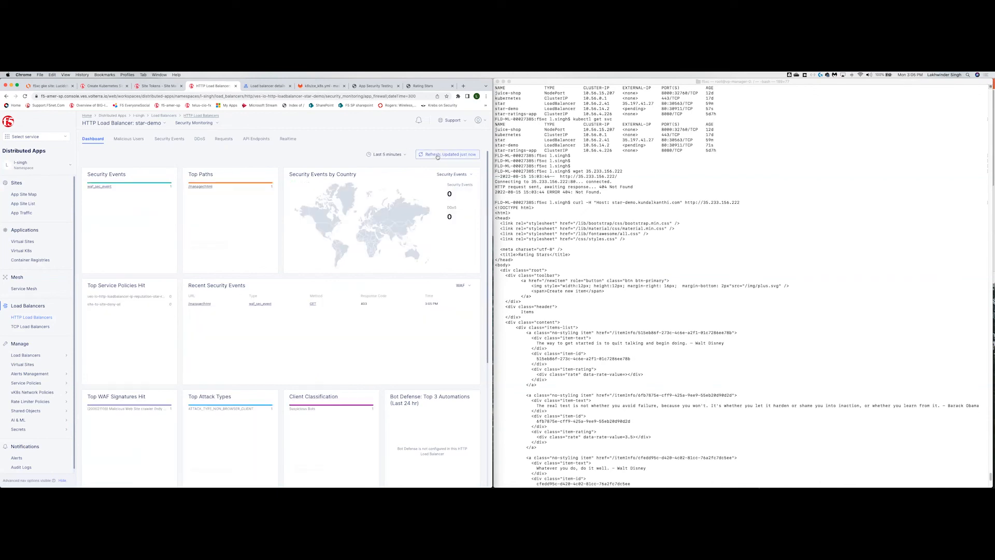
{"action": "left_click", "coordinate": [436, 155]}
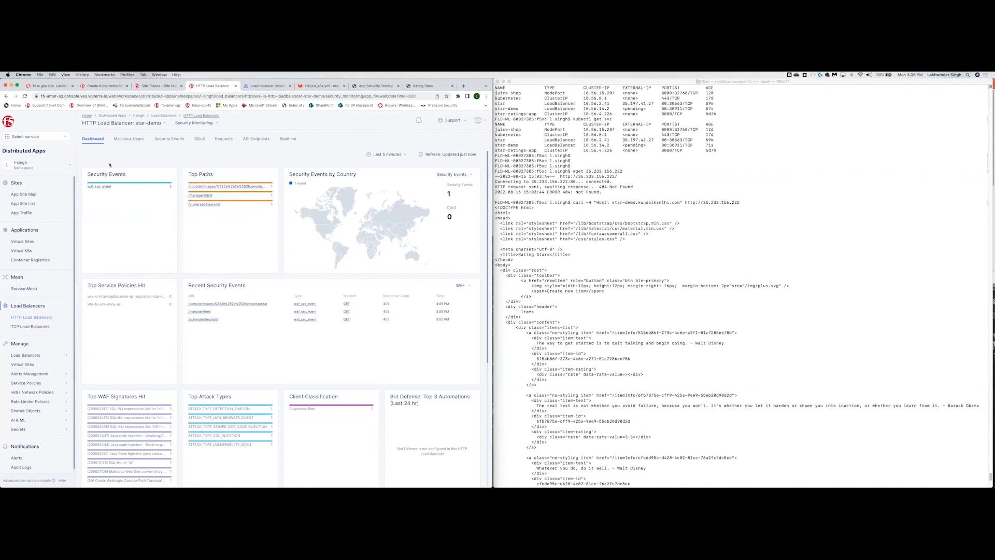
{"action": "scroll", "coordinate": [277, 299], "scroll_direction": "down", "scroll_amount": 2}
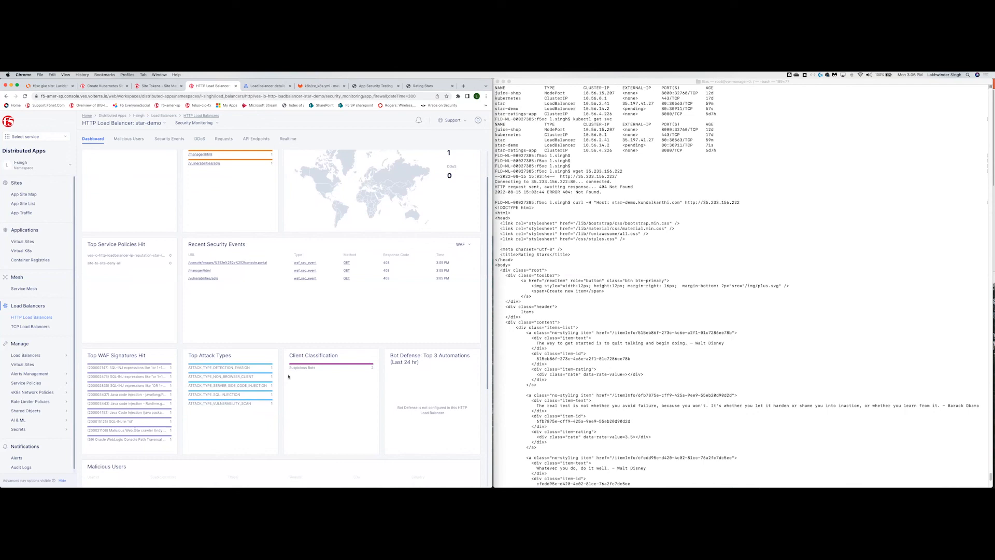
{"action": "scroll", "coordinate": [332, 330], "scroll_direction": "up", "scroll_amount": 2}
{"action": "left_click", "coordinate": [446, 154]}
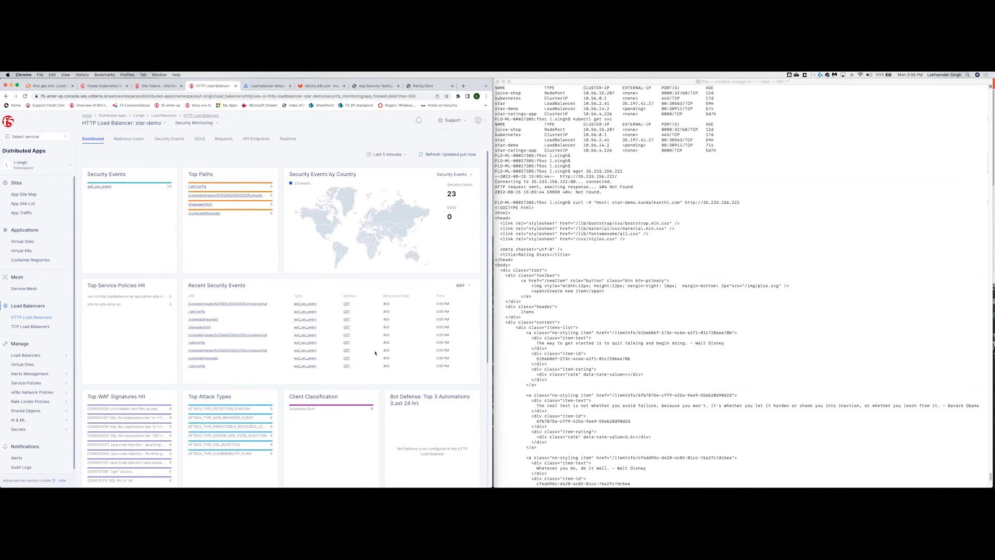
{"action": "scroll", "coordinate": [383, 342], "scroll_direction": "down", "scroll_amount": 1}
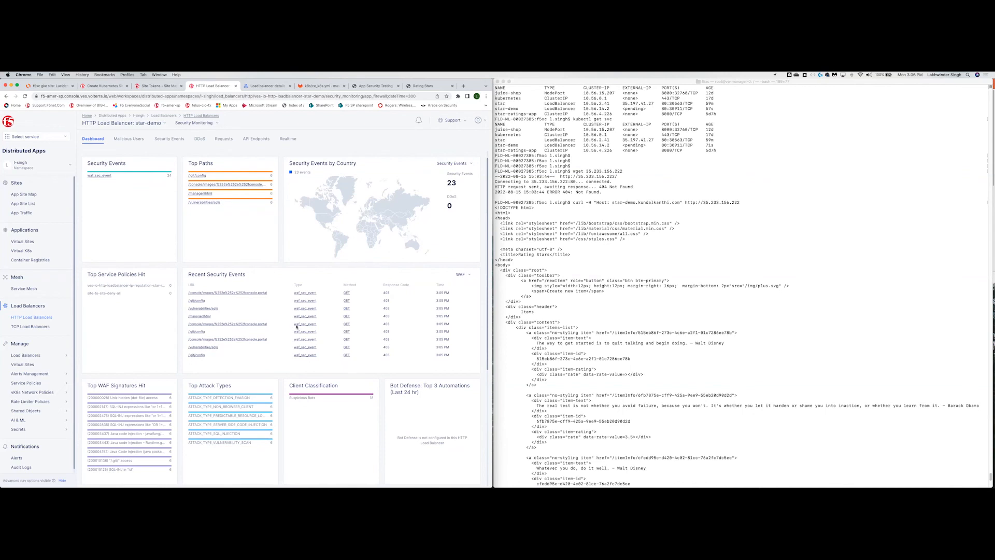
- Switch the star-demo load balancer from Security Monitoring to Performance Monitoring and review its metrics and performance dashboard
{"action": "scroll", "coordinate": [231, 258], "scroll_direction": "up", "scroll_amount": 1}
{"action": "left_click", "coordinate": [196, 123]}
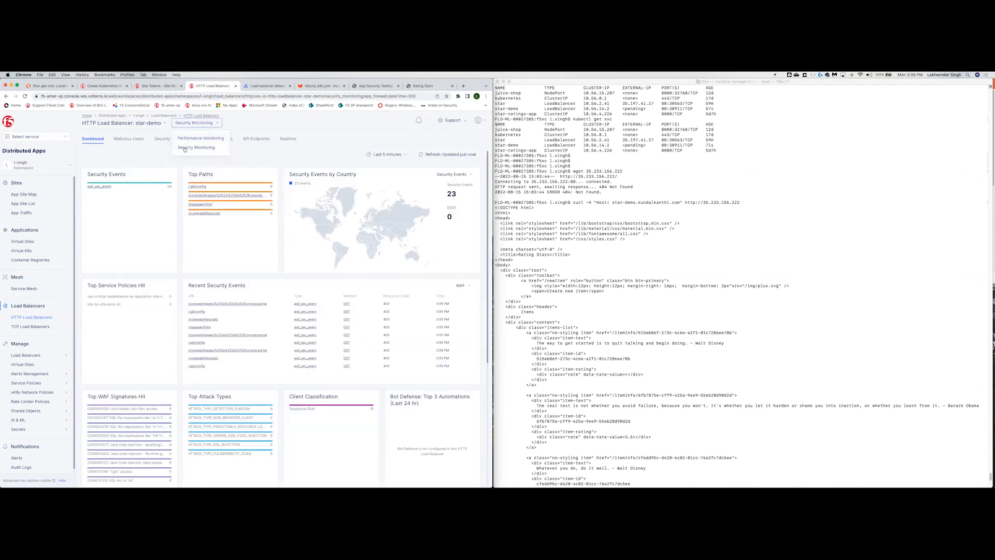
{"action": "left_click", "coordinate": [167, 160]}
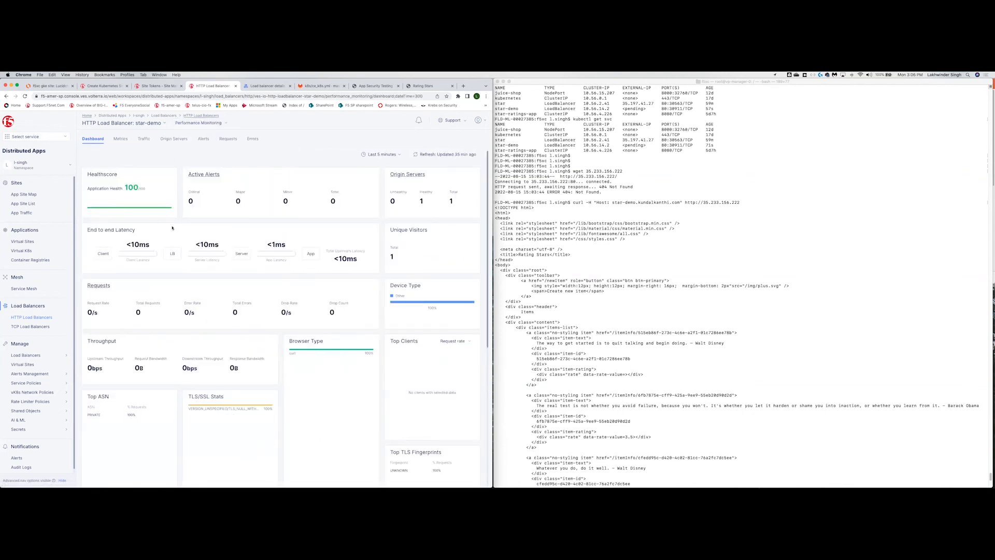
{"action": "left_click", "coordinate": [121, 139]}
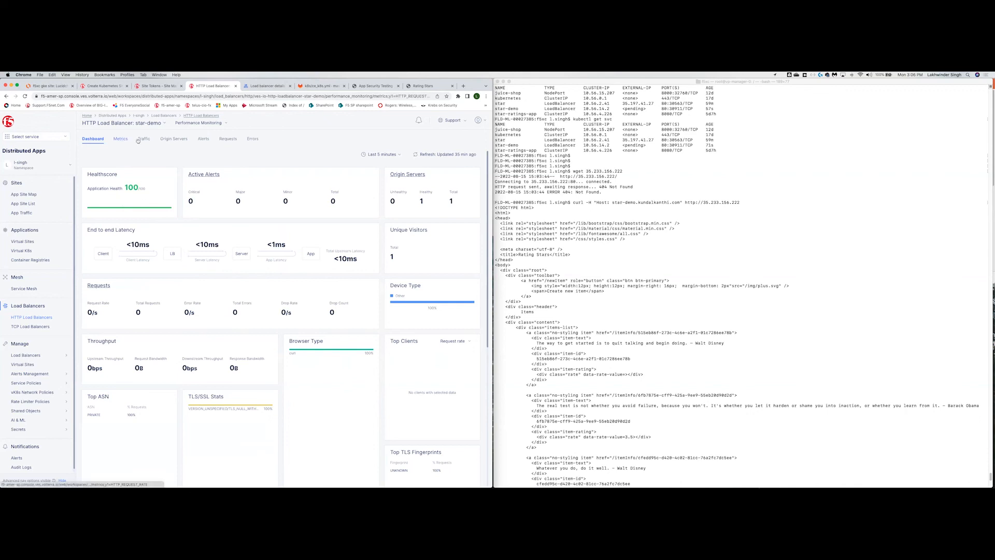
{"action": "left_click", "coordinate": [91, 141]}
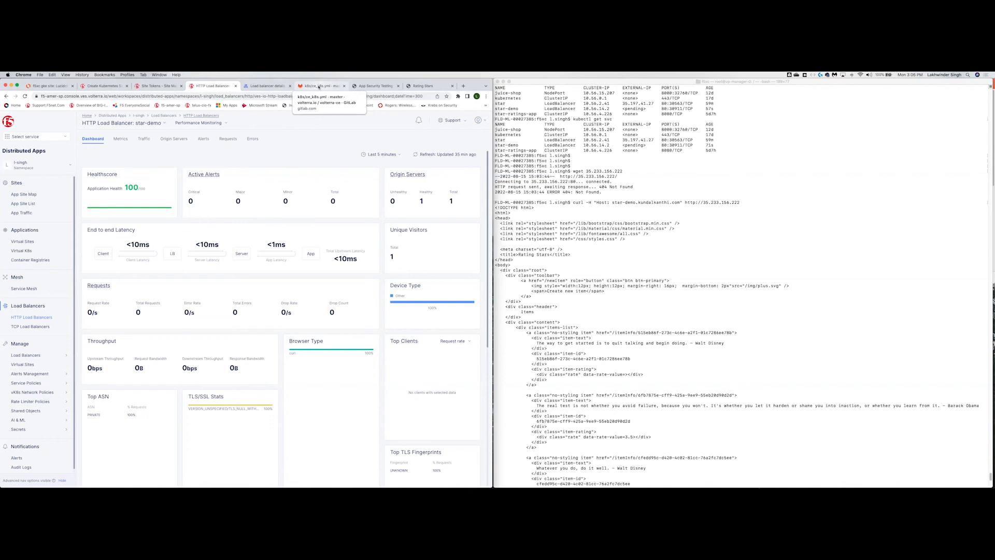
- Switch to the f5xc gke site diagram in Lucidchart and examine the F5 Distributed Cloud Console's place in the architecture
{"action": "left_click", "coordinate": [51, 86]}
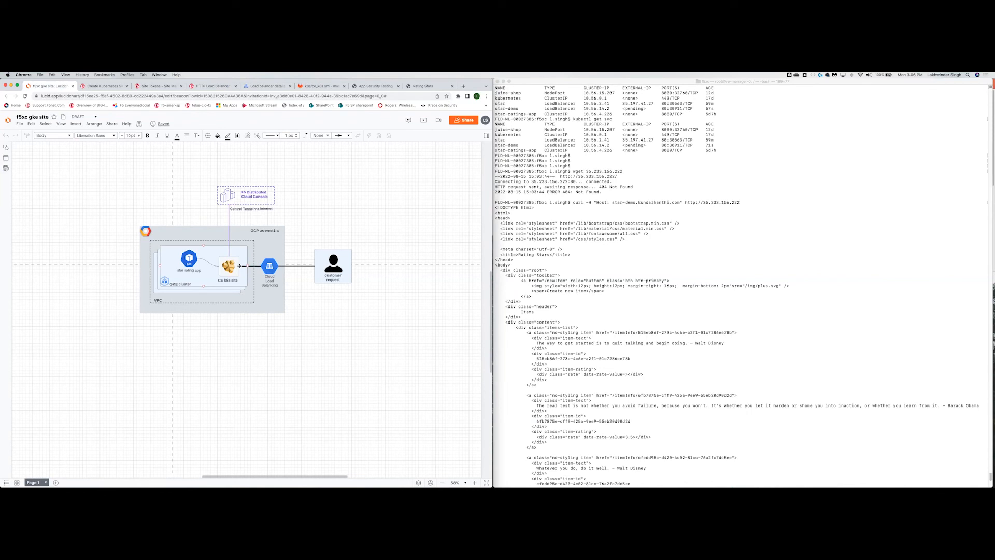
{"action": "left_click", "coordinate": [217, 198]}
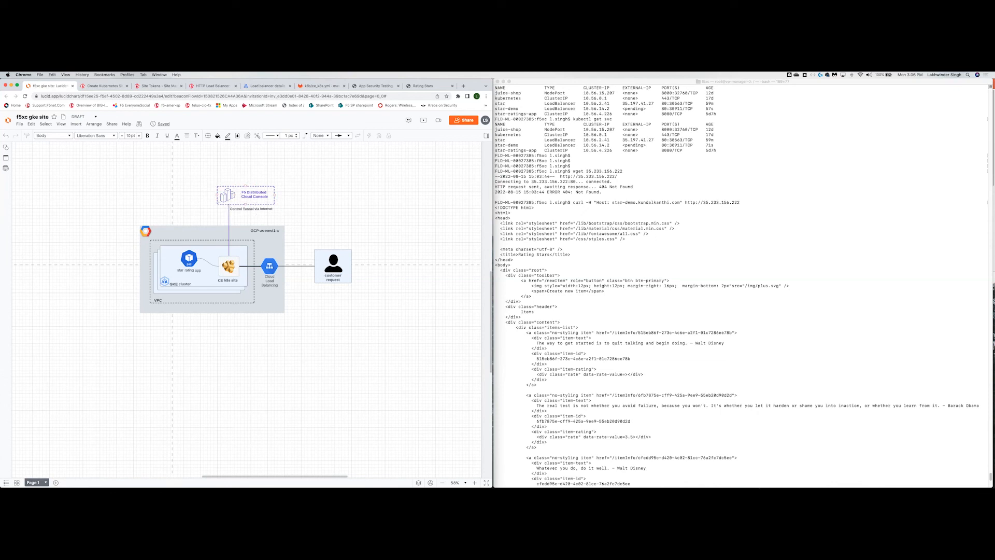